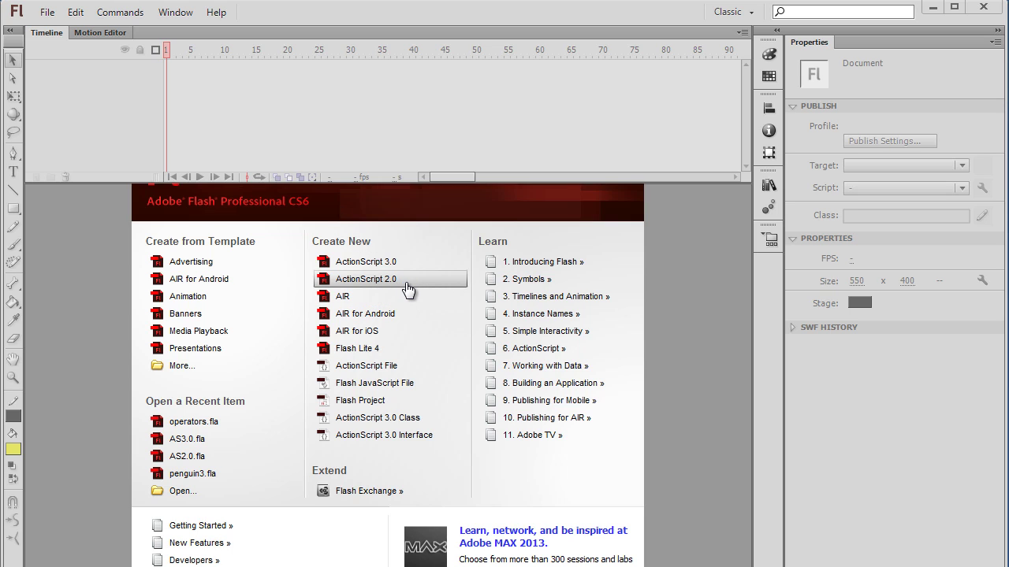
{"action": "left_click", "coordinate": [364, 277]}
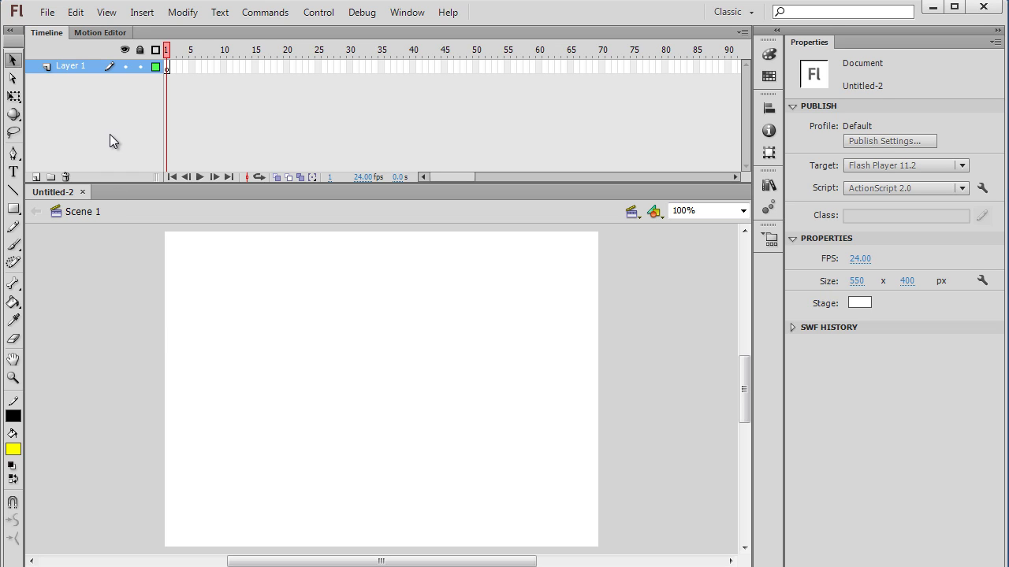
{"action": "left_click", "coordinate": [47, 13]}
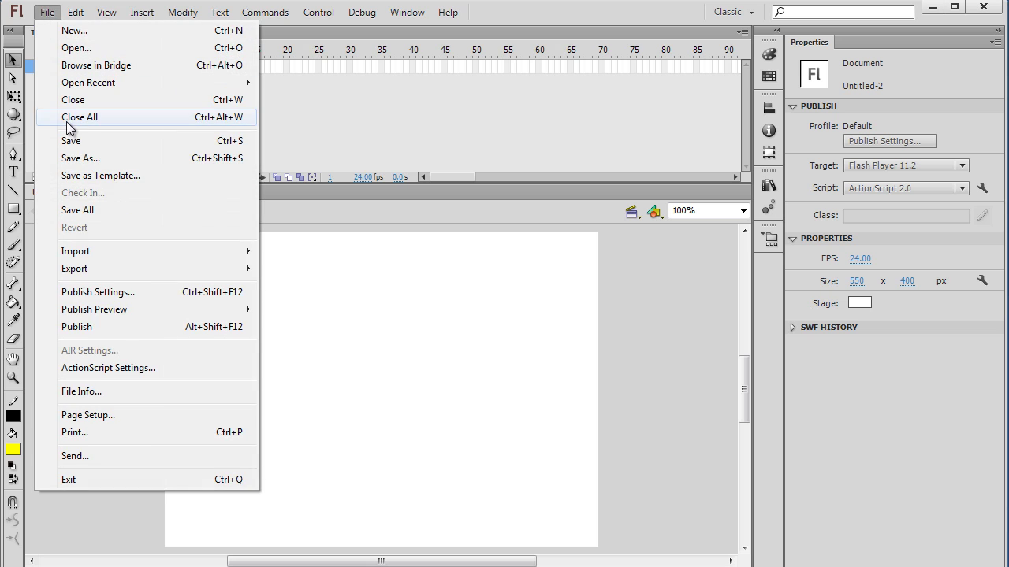
{"action": "left_click", "coordinate": [84, 293]}
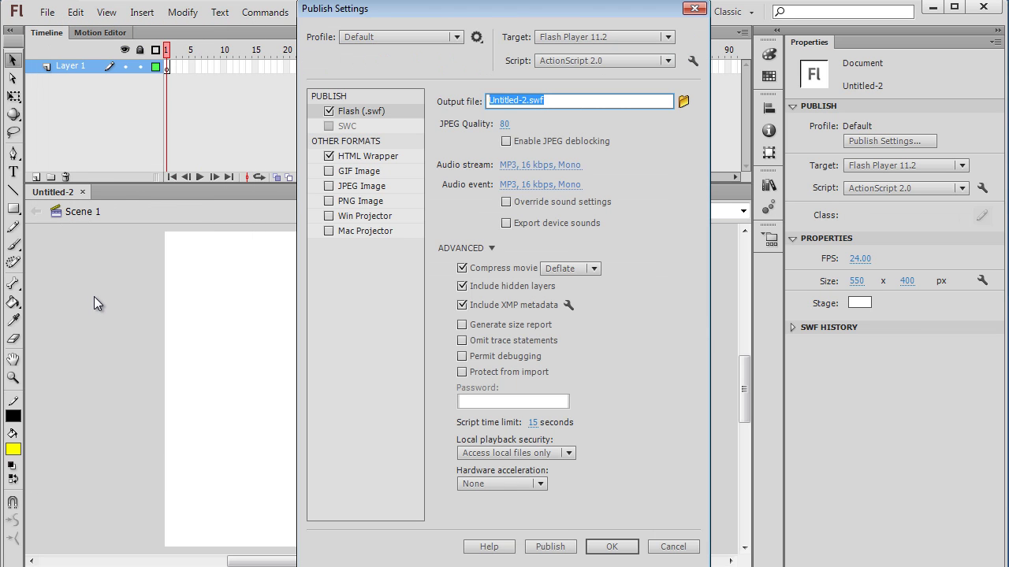
{"action": "left_click", "coordinate": [353, 111]}
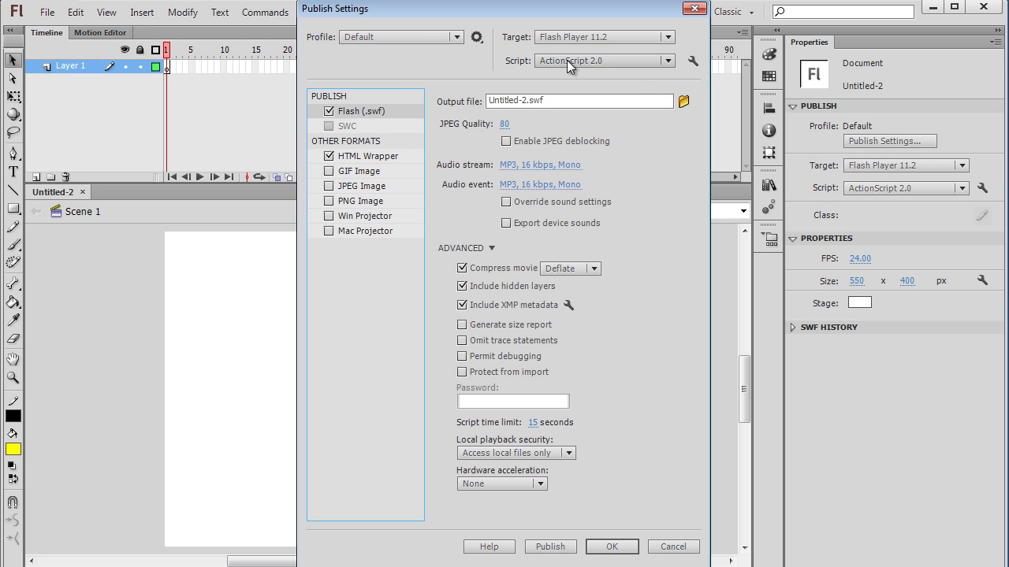
{"action": "left_click", "coordinate": [668, 60]}
{"action": "left_click", "coordinate": [668, 60]}
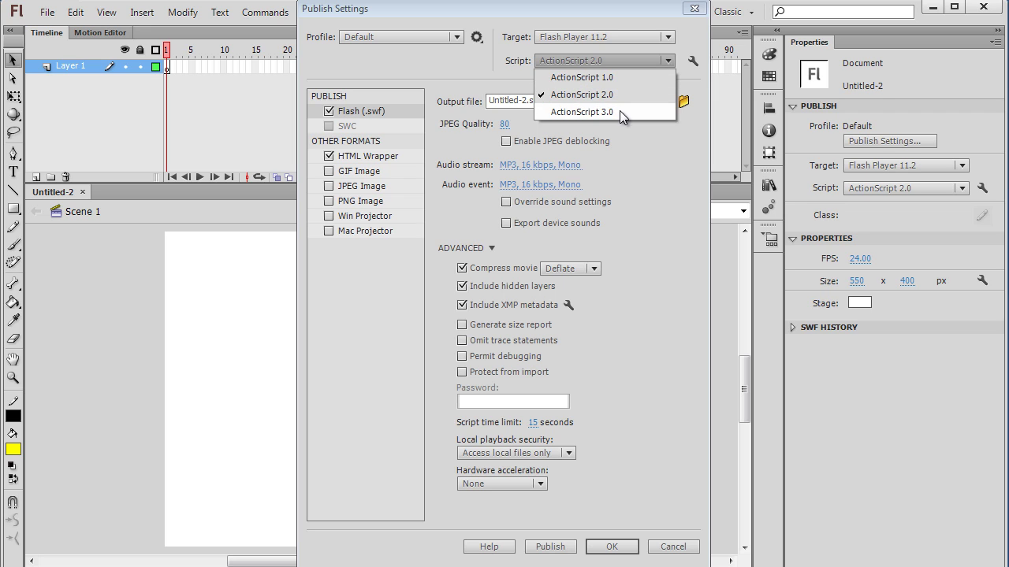
{"action": "left_click", "coordinate": [598, 94]}
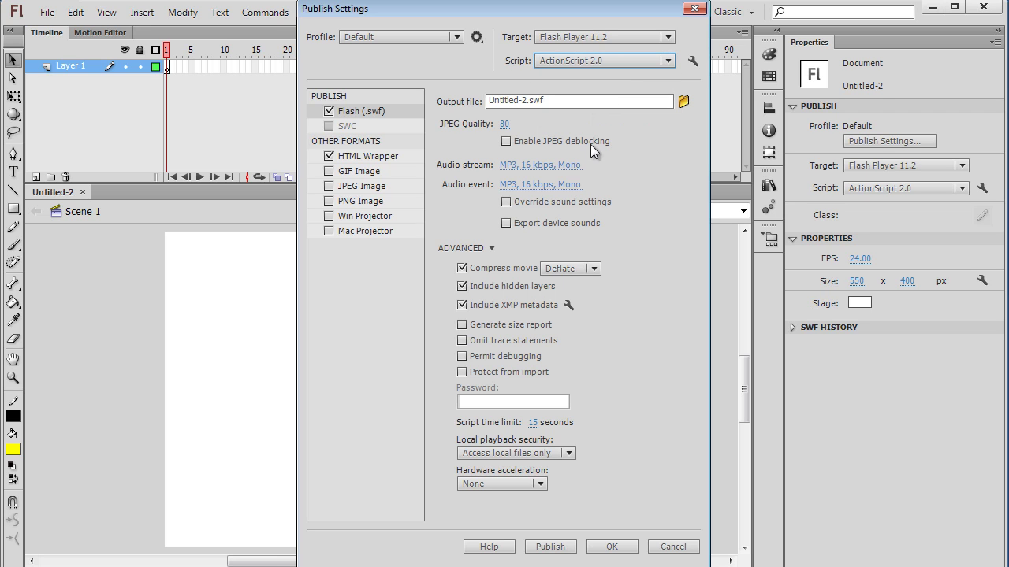
{"action": "left_click", "coordinate": [672, 546]}
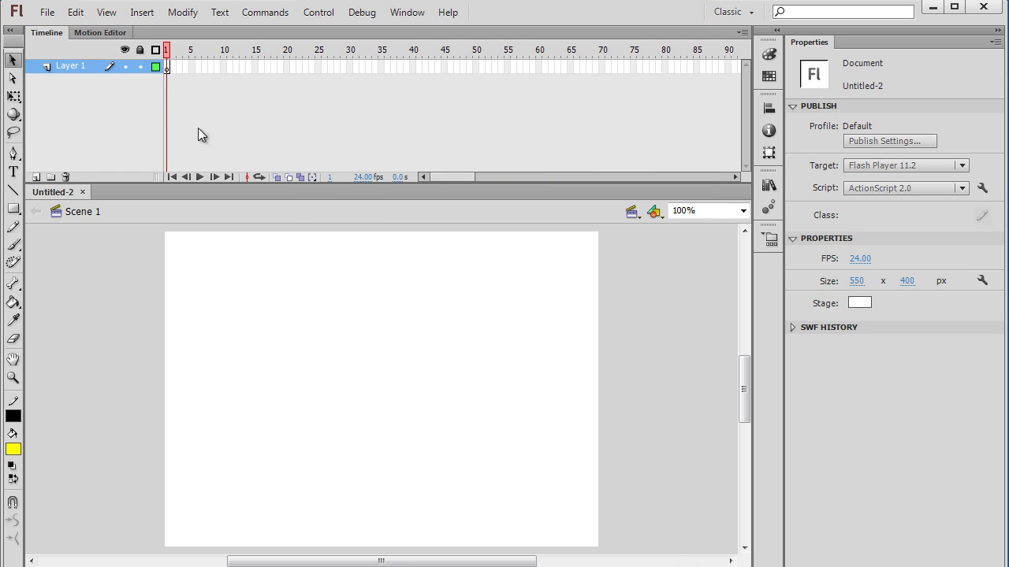
Step: Select Layer 1's frame 1 keyframe and open its Actions panel from the Window menu
{"action": "left_click", "coordinate": [167, 67]}
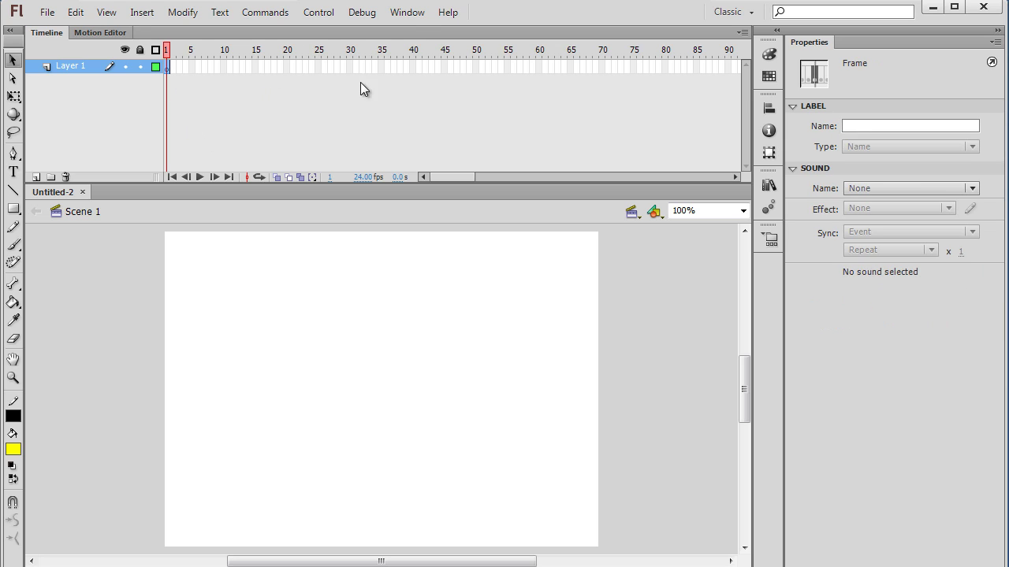
{"action": "left_click", "coordinate": [411, 13]}
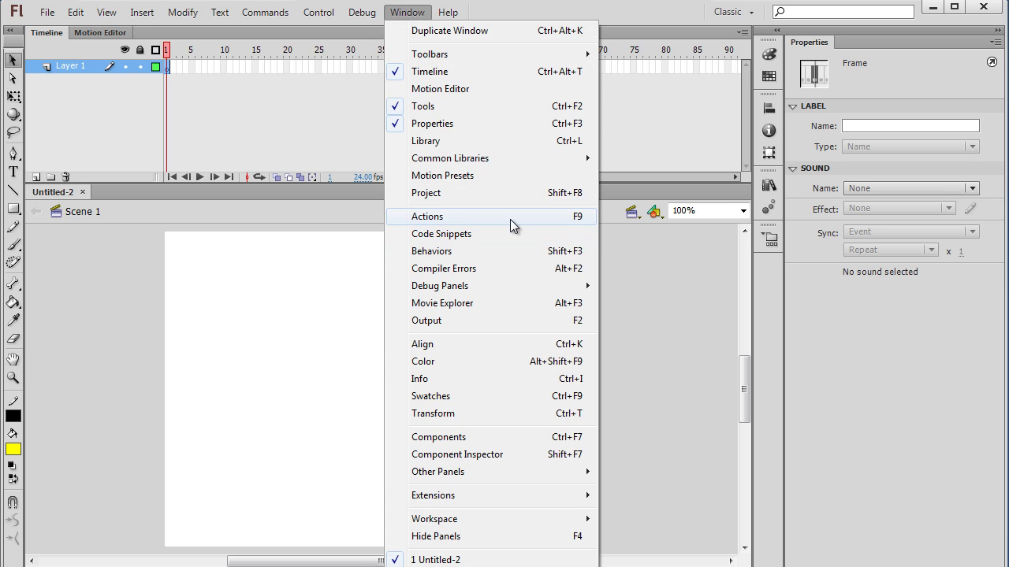
{"action": "left_click", "coordinate": [453, 217]}
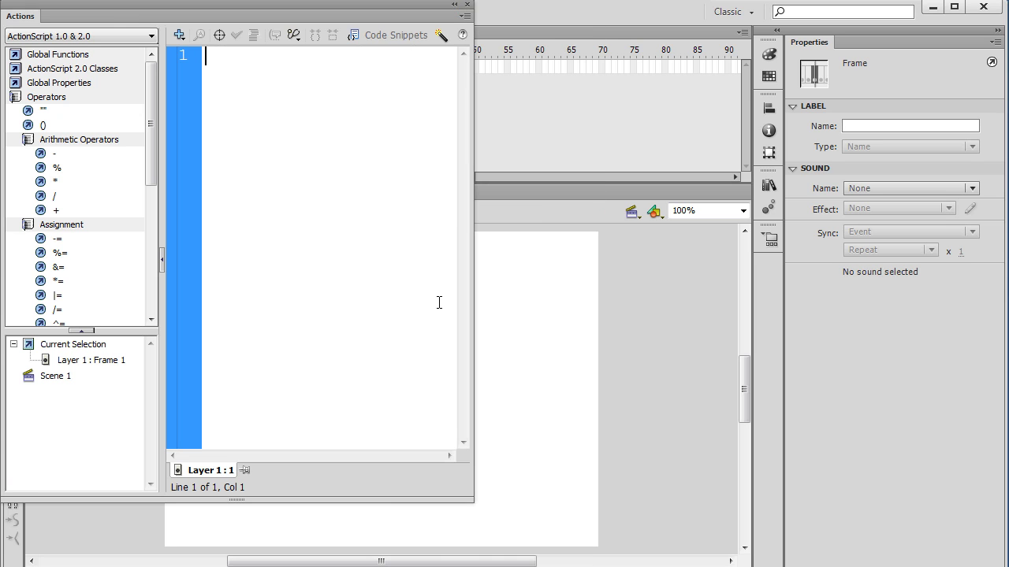
Step: Widen the Actions panel, collapse its toolbox pane, and dock it beneath the Timeline
{"action": "left_click_drag", "start_coordinate": [302, 6], "coordinate": [329, 13]}
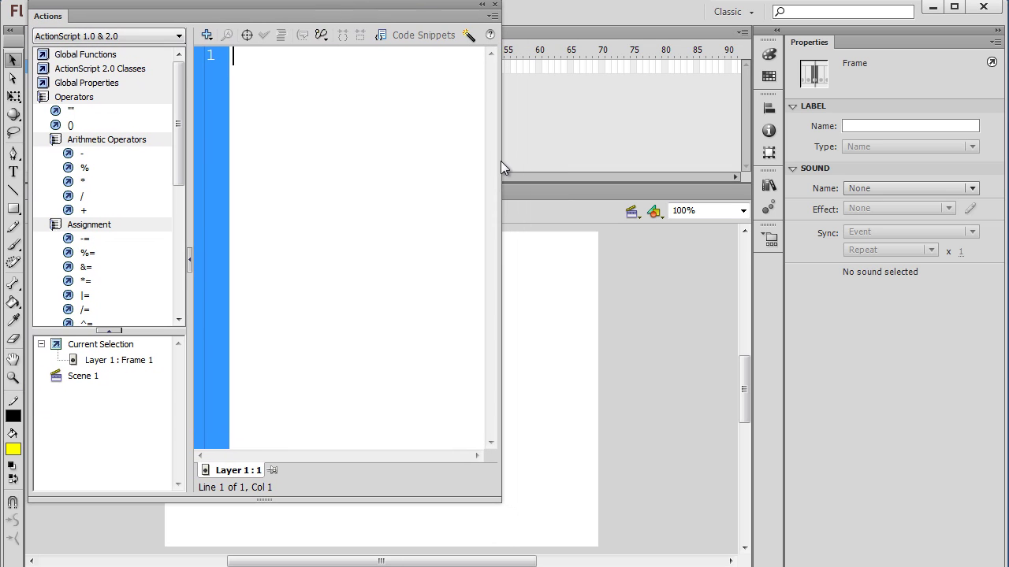
{"action": "left_click_drag", "start_coordinate": [504, 502], "coordinate": [880, 524]}
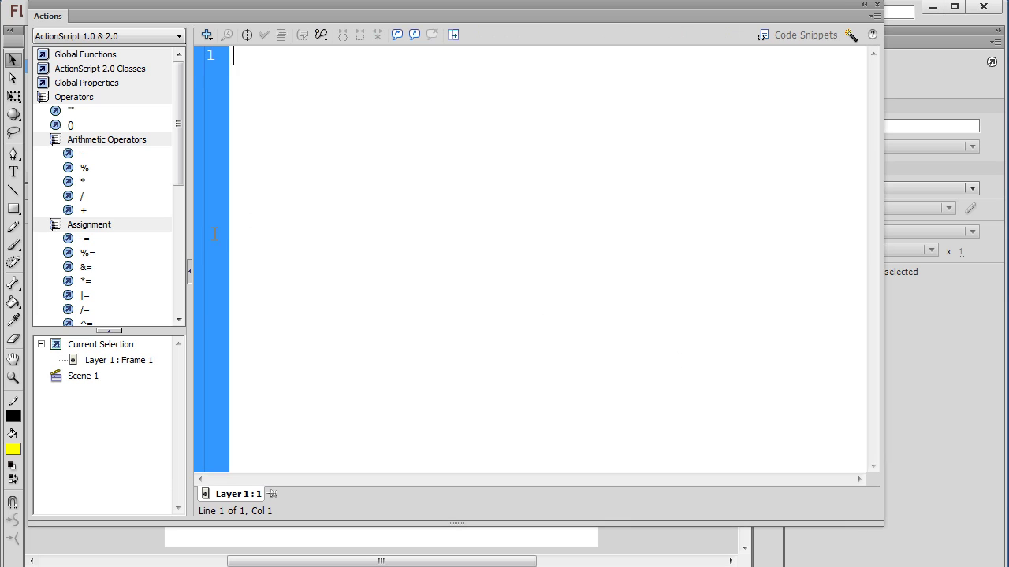
{"action": "left_click", "coordinate": [189, 271]}
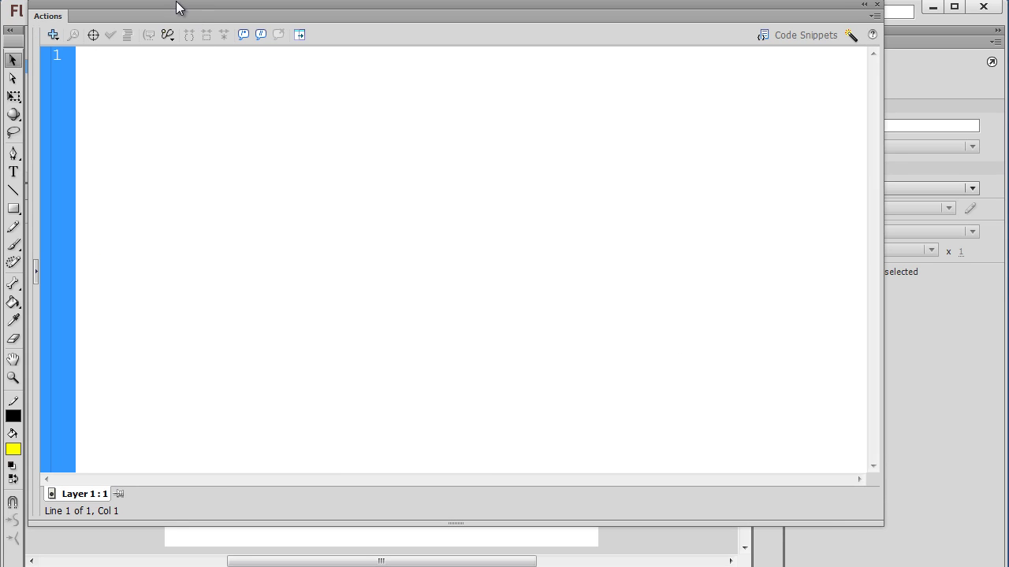
{"action": "mouse_move", "coordinate": [176, 8]}
{"action": "left_mouse_down"}
{"action": "mouse_move", "coordinate": [190, 13]}
{"action": "mouse_move", "coordinate": [168, 20]}
{"action": "mouse_move", "coordinate": [181, 9]}
{"action": "left_mouse_up"}
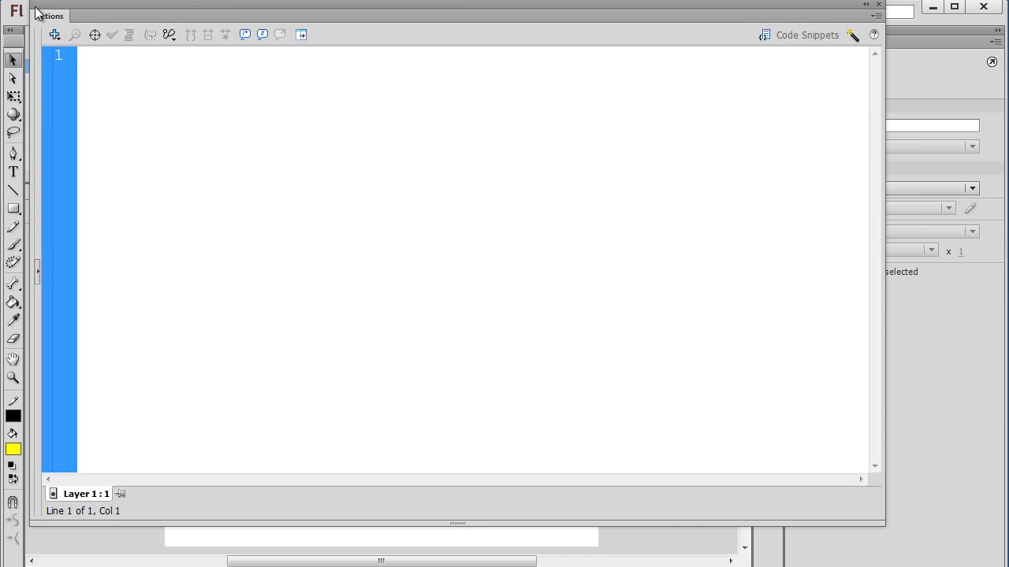
{"action": "left_click_drag", "start_coordinate": [36, 12], "coordinate": [57, 197]}
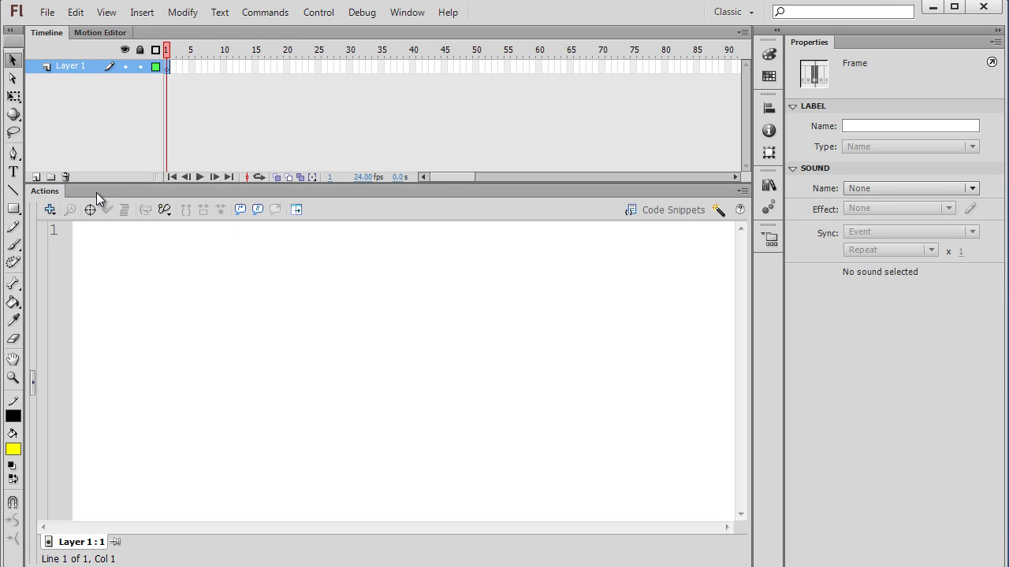
Step: Undock the Actions panel to float it, then open and dismiss its options menu
{"action": "left_click_drag", "start_coordinate": [45, 197], "coordinate": [70, 8]}
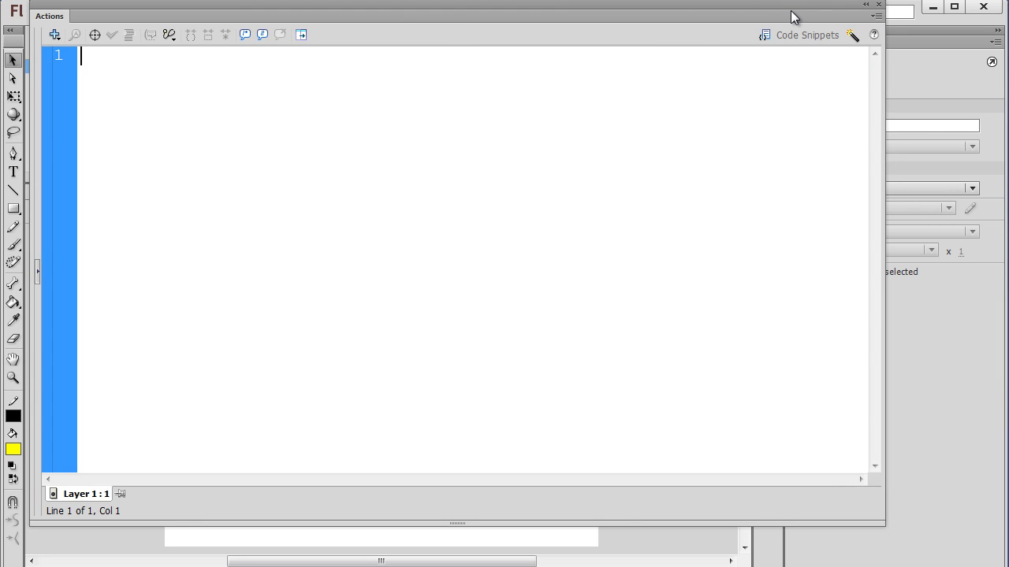
{"action": "left_click", "coordinate": [875, 16]}
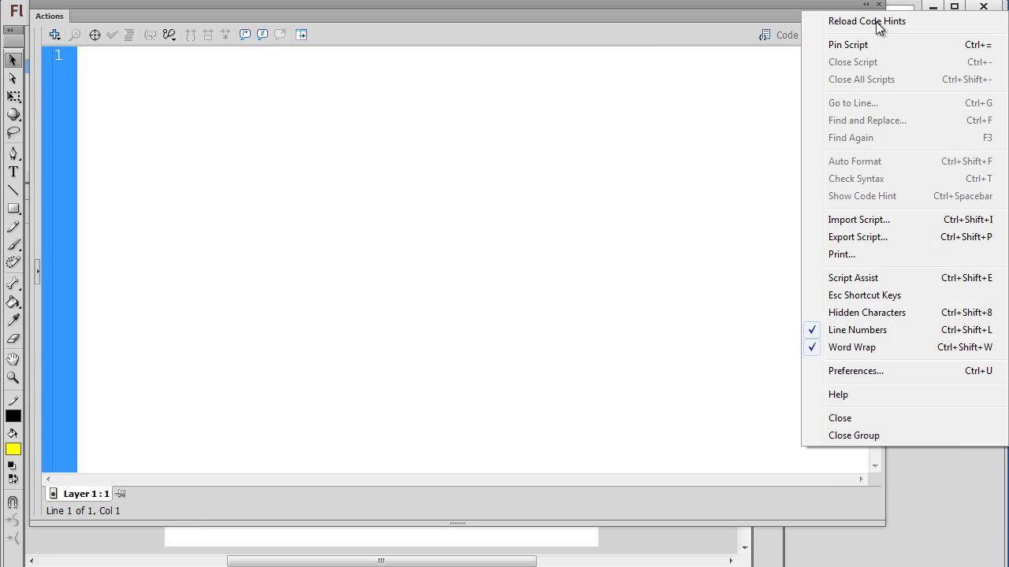
{"action": "left_click", "coordinate": [175, 10]}
{"action": "mouse_move", "coordinate": [176, 10]}
{"action": "left_mouse_down"}
{"action": "mouse_move", "coordinate": [203, 84]}
{"action": "mouse_move", "coordinate": [178, 10]}
{"action": "left_mouse_up"}
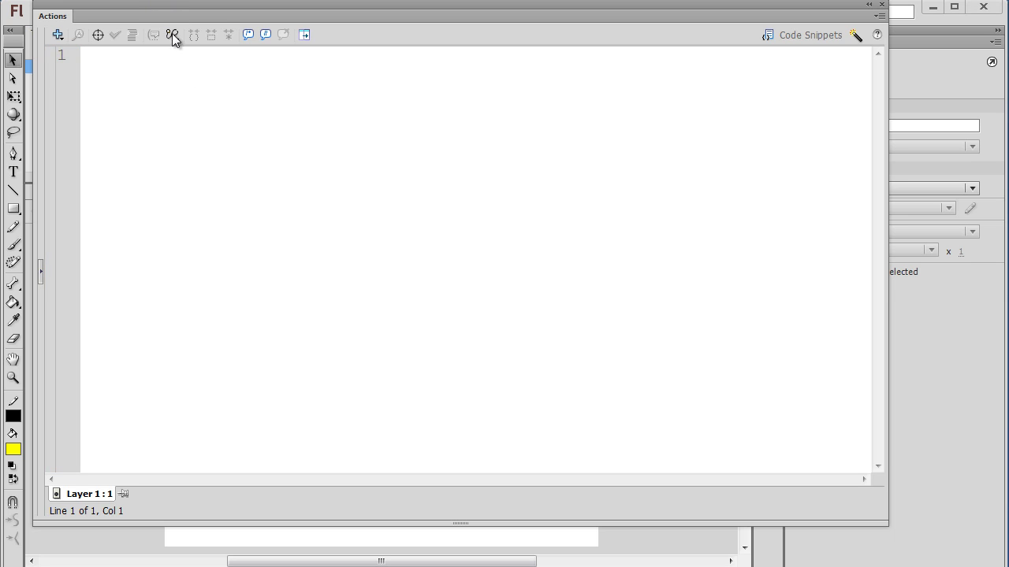
{"action": "mouse_move", "coordinate": [152, 9]}
{"action": "left_mouse_down"}
{"action": "mouse_move", "coordinate": [200, 21]}
{"action": "mouse_move", "coordinate": [173, 31]}
{"action": "mouse_move", "coordinate": [155, 7]}
{"action": "left_mouse_up"}
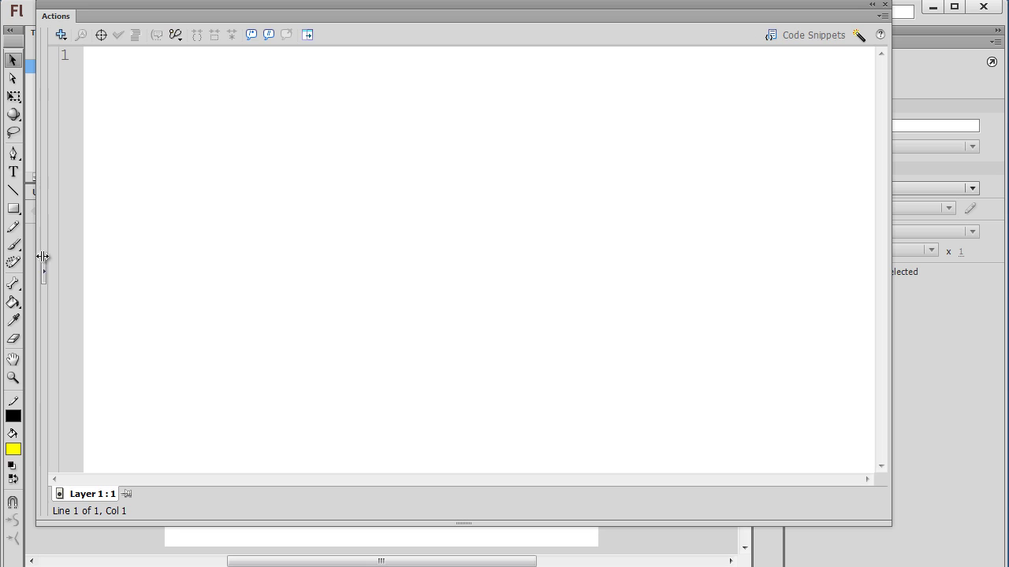
{"action": "left_click", "coordinate": [44, 274]}
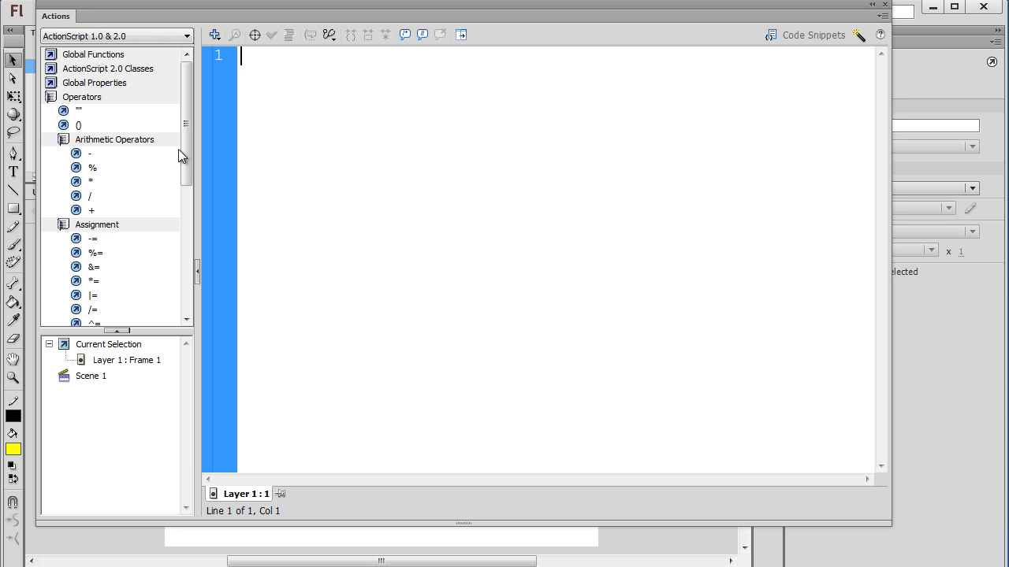
{"action": "double_click", "coordinate": [52, 97]}
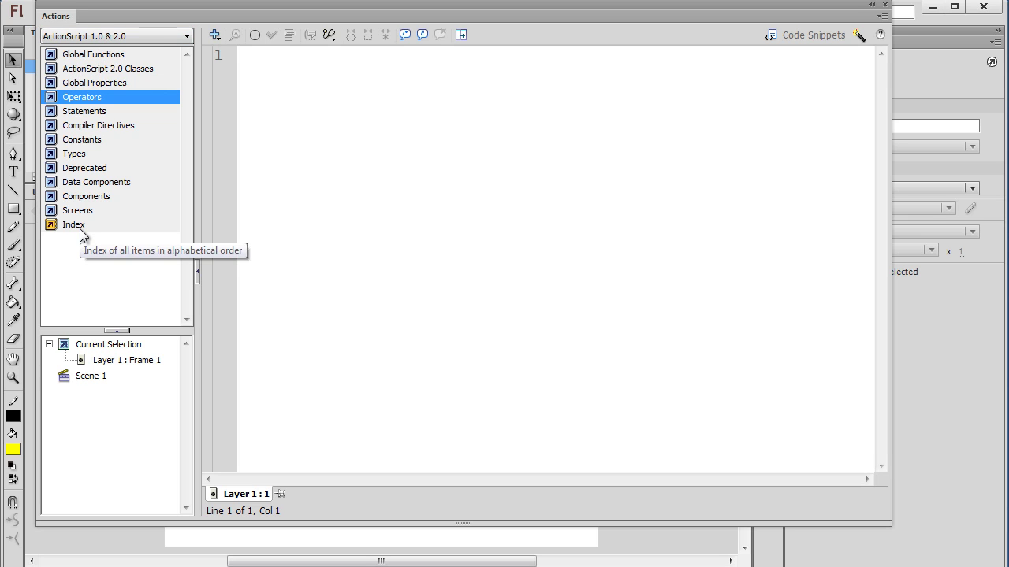
{"action": "left_click", "coordinate": [197, 272]}
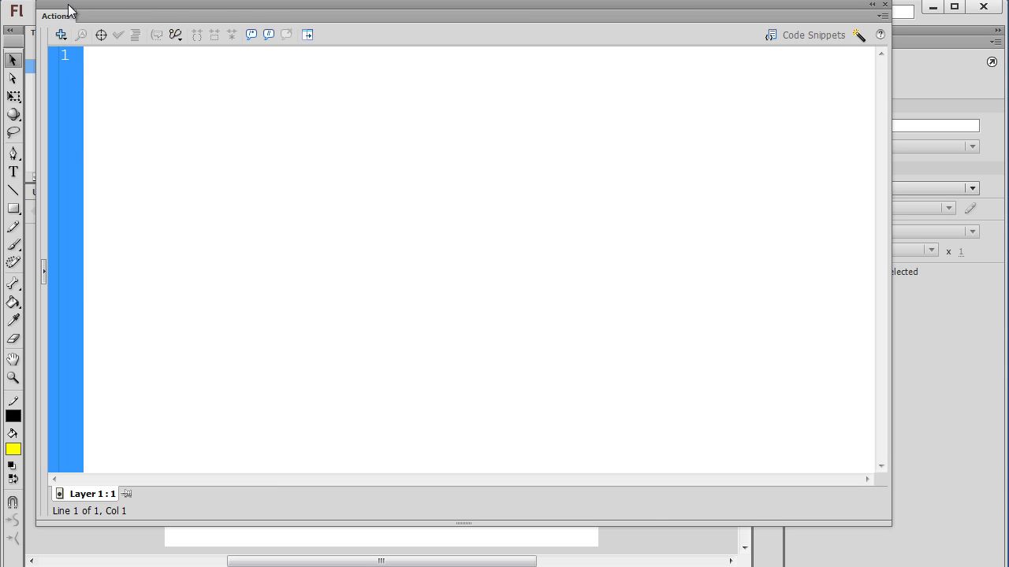
{"action": "left_click_drag", "start_coordinate": [68, 11], "coordinate": [47, 10]}
Step: Collapse the Actions panel to an icon at the far left and deselect the frame
{"action": "double_click", "coordinate": [103, 10]}
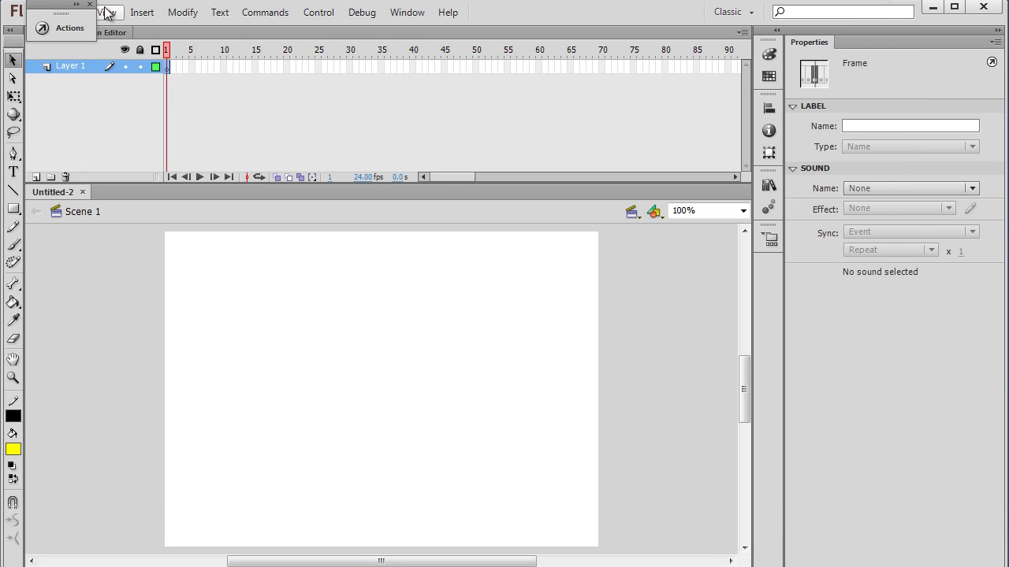
{"action": "double_click", "coordinate": [58, 7]}
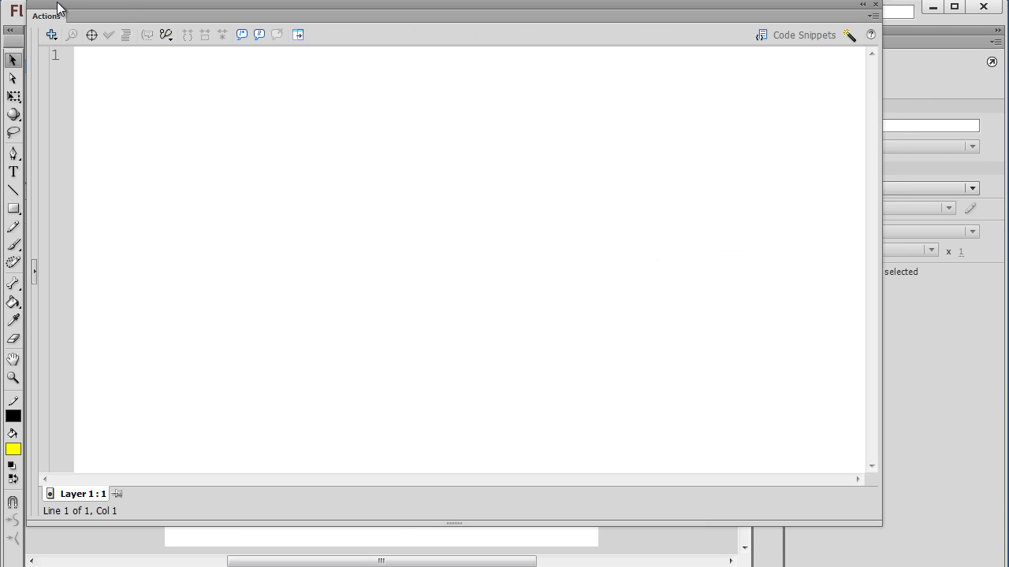
{"action": "double_click", "coordinate": [158, 8]}
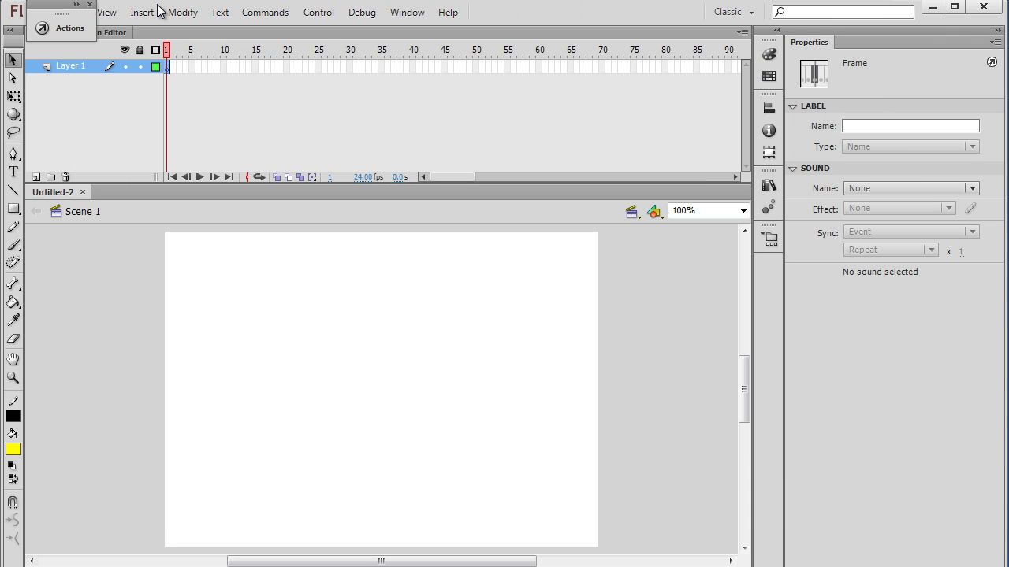
{"action": "left_click", "coordinate": [55, 30]}
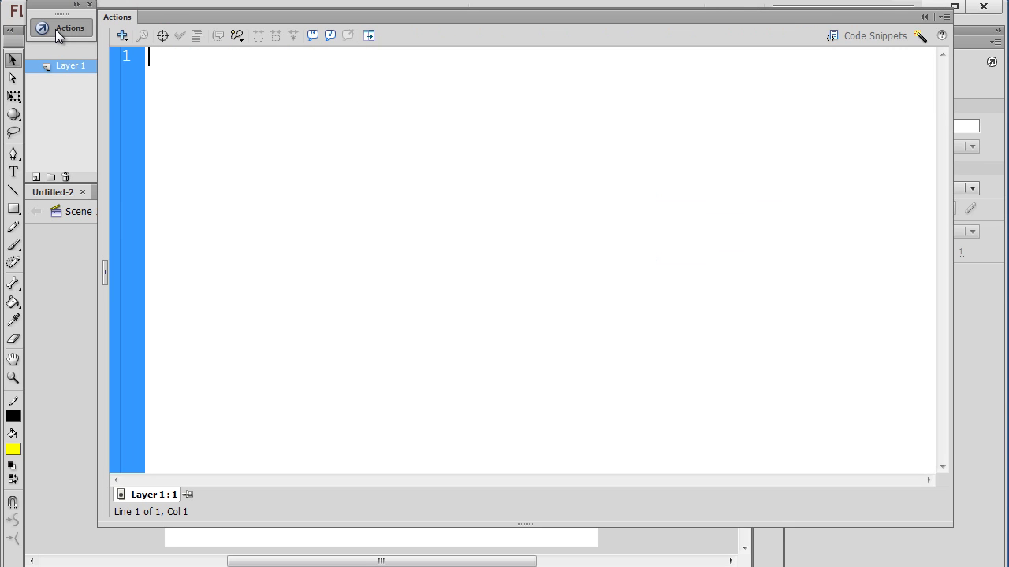
{"action": "left_click", "coordinate": [56, 33]}
{"action": "left_click", "coordinate": [56, 33]}
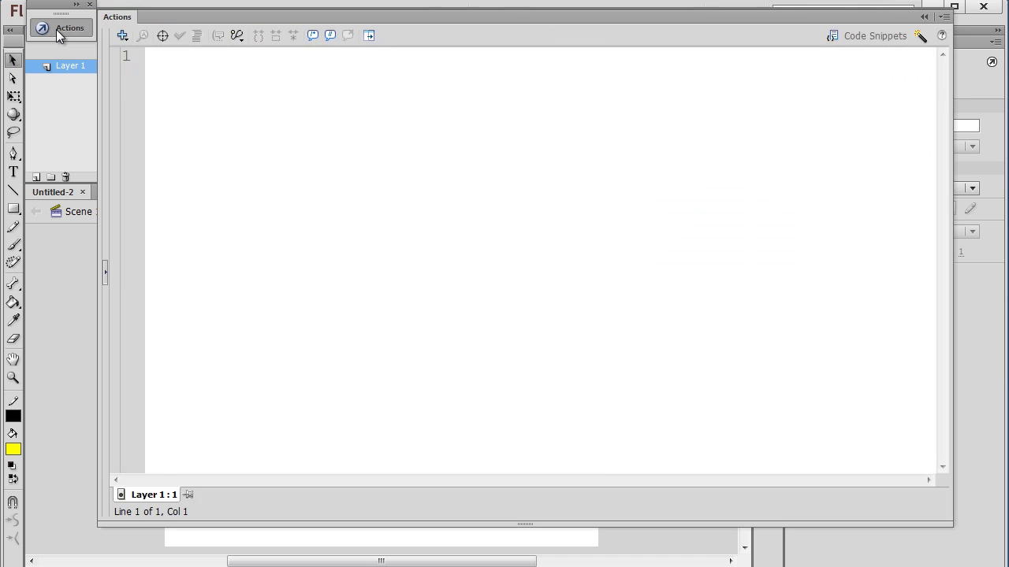
{"action": "left_click", "coordinate": [56, 33]}
{"action": "left_click_drag", "start_coordinate": [58, 6], "coordinate": [33, 6]}
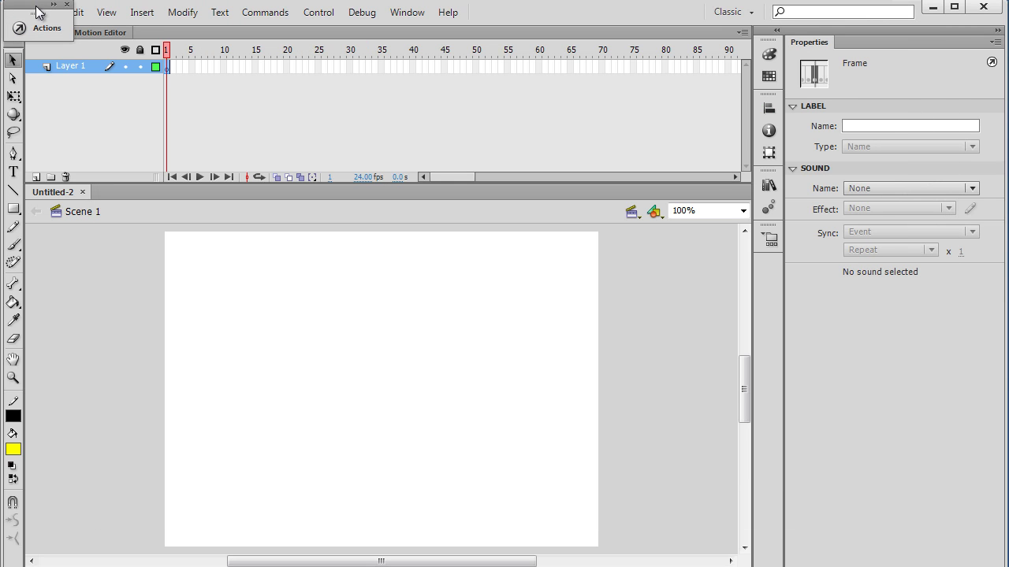
{"action": "left_click", "coordinate": [195, 119]}
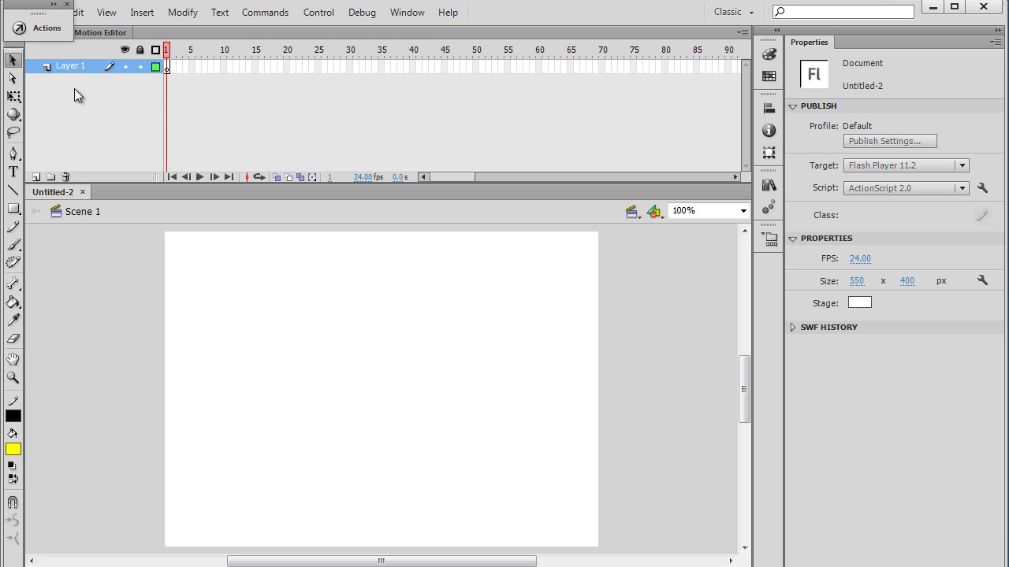
Step: Rename the Layer 1 layer to 'Actionscript'
{"action": "double_click", "coordinate": [69, 67]}
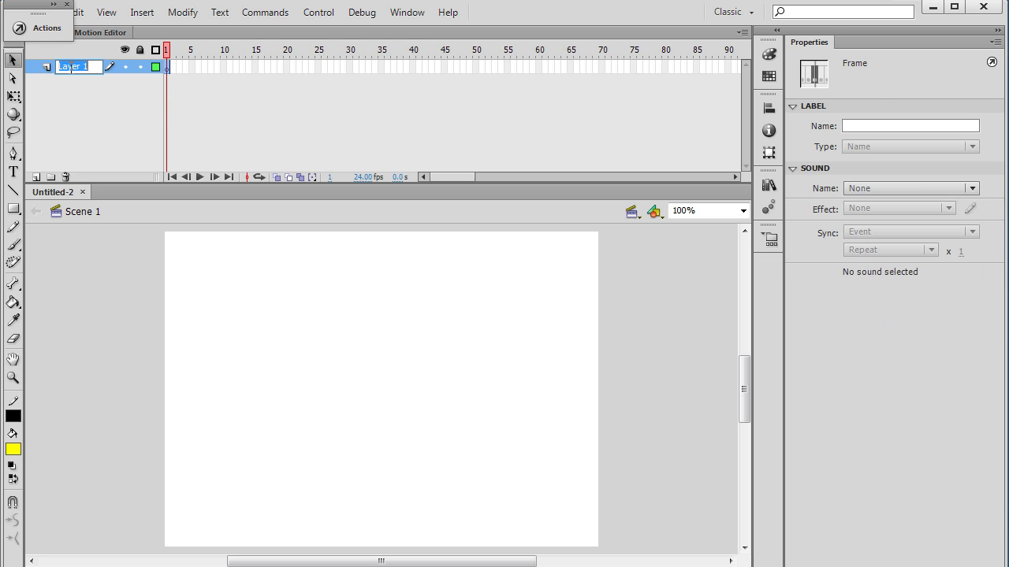
{"action": "type", "text": "Act"}
{"action": "key", "text": "BackSpace"}
{"action": "type", "text": "tio"}
{"action": "type", "text": "ns"}
{"action": "type", "text": "cri..."}
{"action": "left_click", "coordinate": [80, 109]}
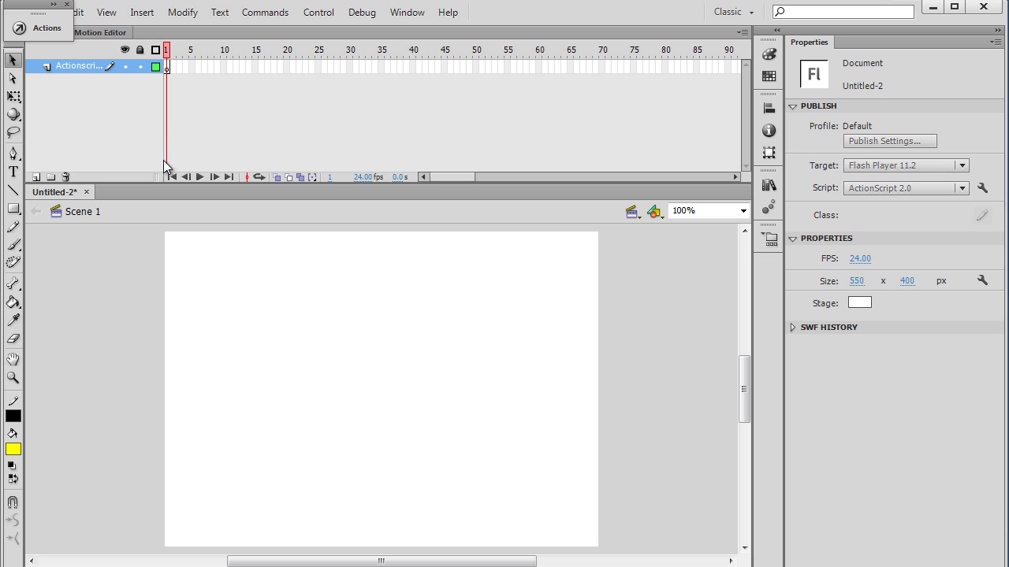
Step: Write '//This is a comment' into frame 1's script and collapse the Actions panel
{"action": "left_click", "coordinate": [167, 68]}
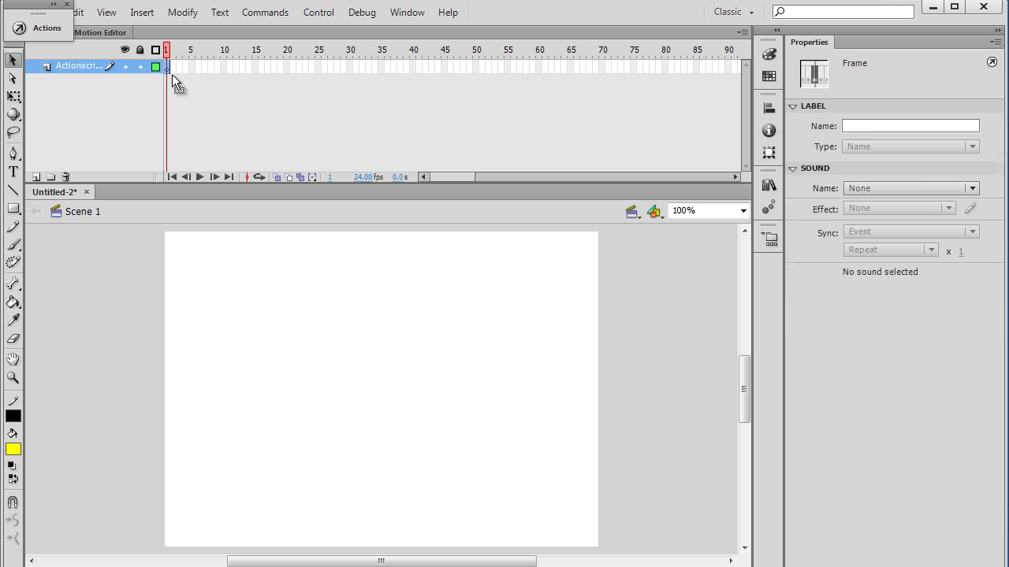
{"action": "left_click", "coordinate": [52, 32]}
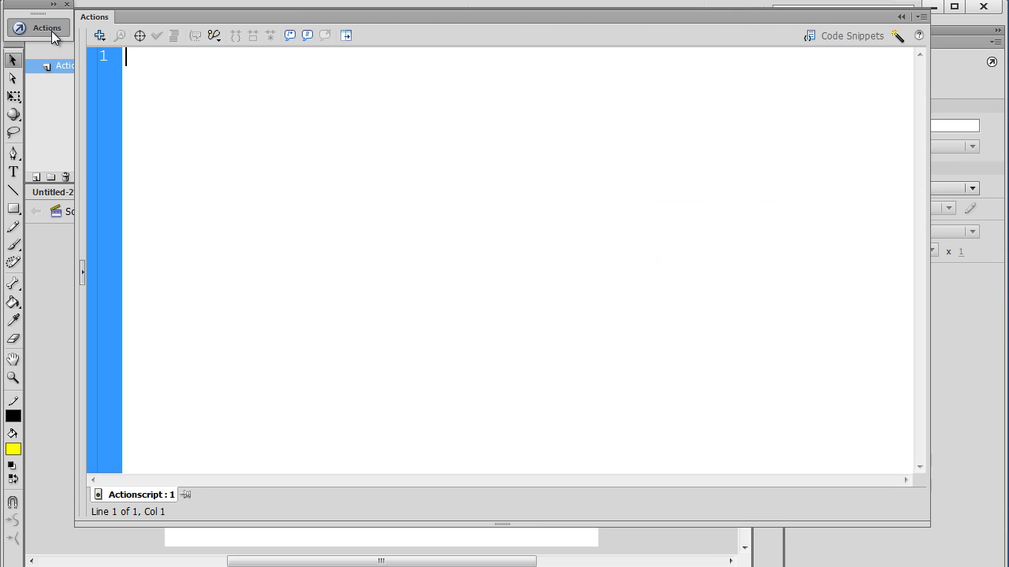
{"action": "left_click", "coordinate": [177, 63]}
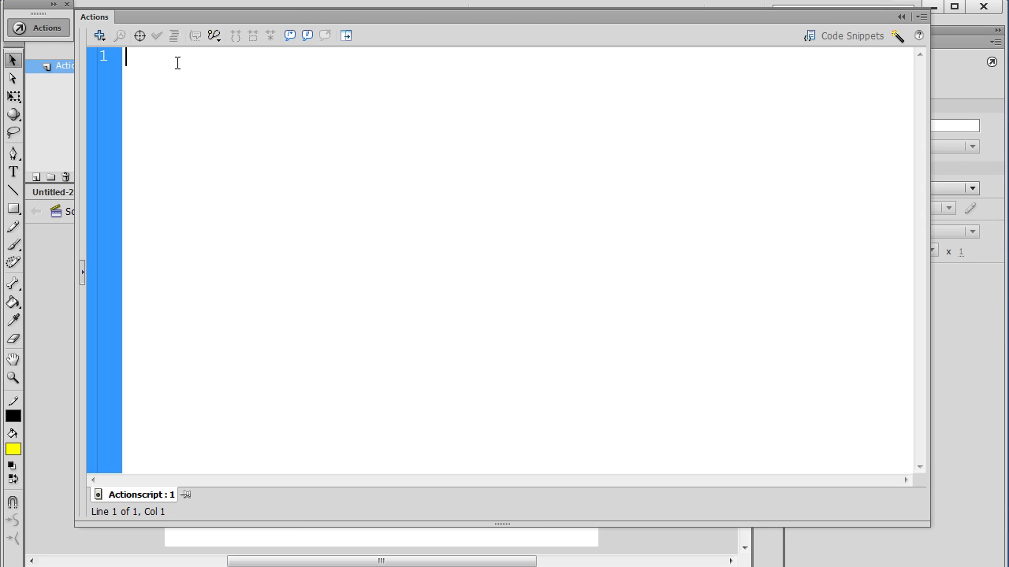
{"action": "type", "text": "//"}
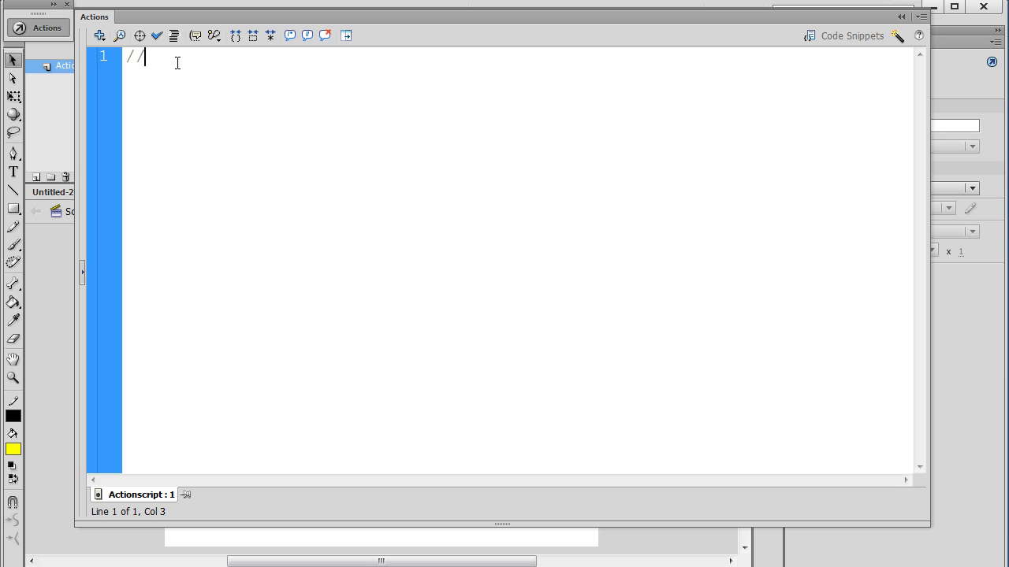
{"action": "type", "text": "This is a comment"}
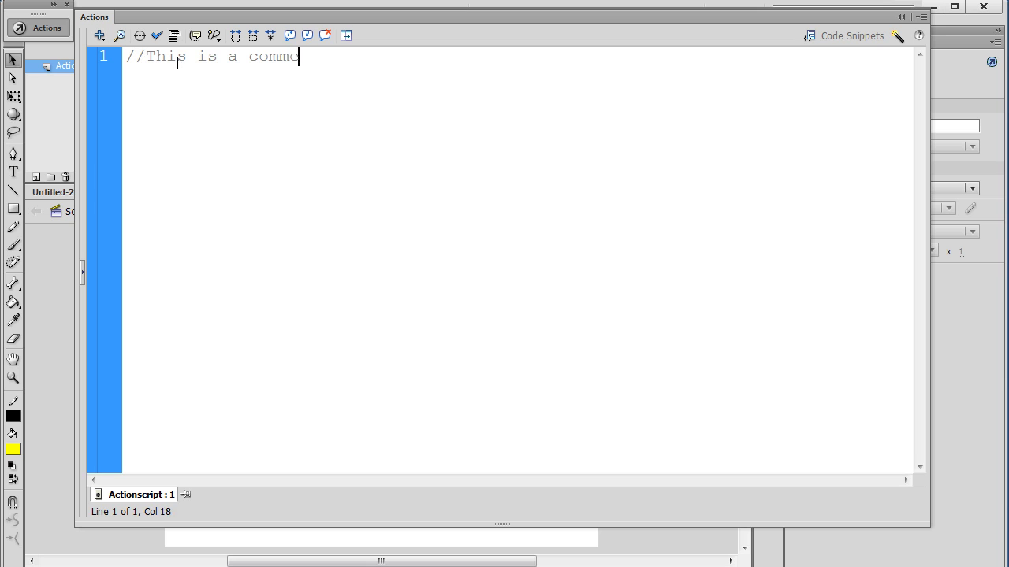
{"action": "left_click", "coordinate": [54, 29]}
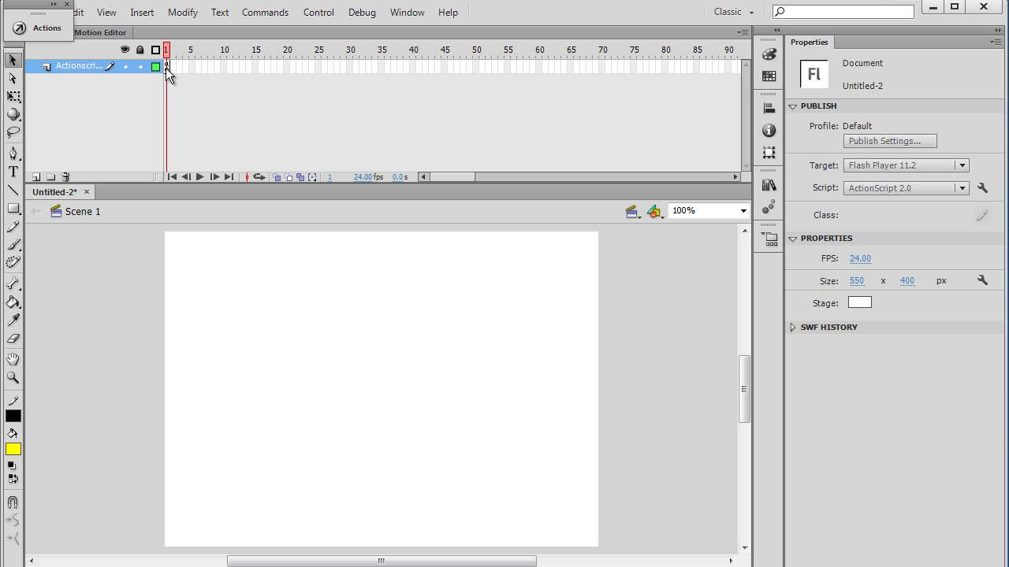
Step: Reopen frame 1's script to verify the comment, then collapse the panel again
{"action": "left_click", "coordinate": [168, 68]}
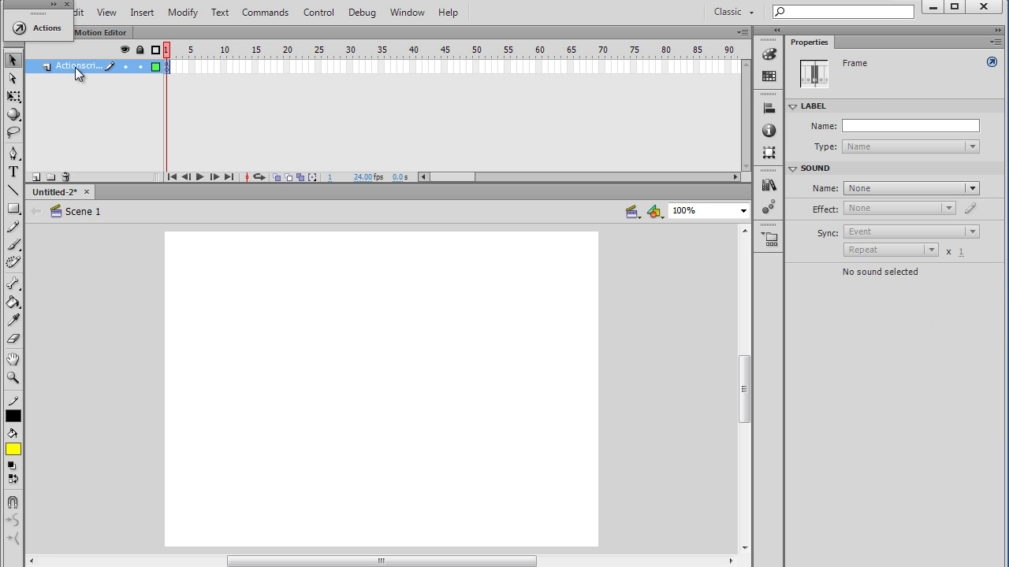
{"action": "left_click", "coordinate": [45, 28]}
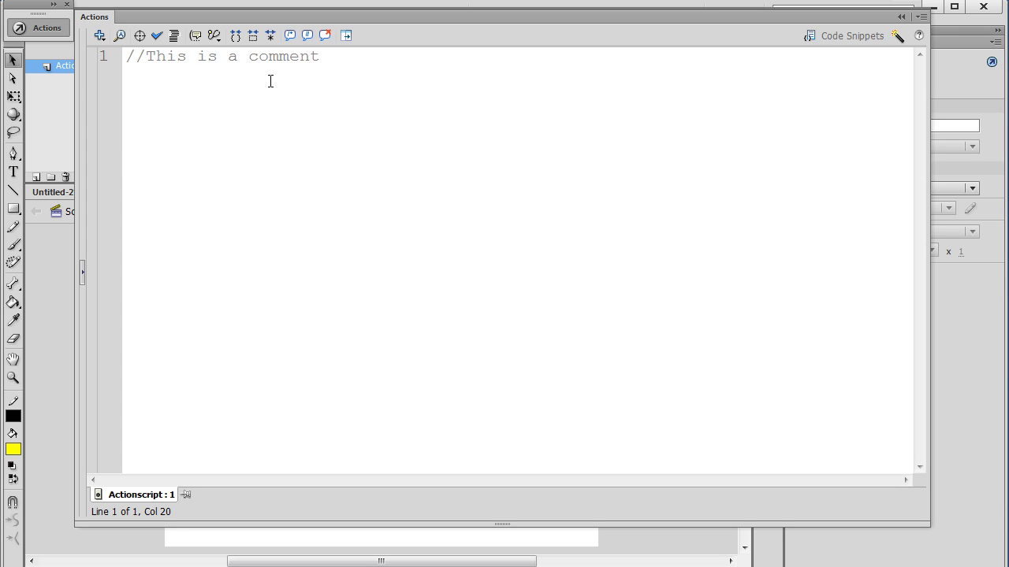
{"action": "left_click", "coordinate": [47, 28]}
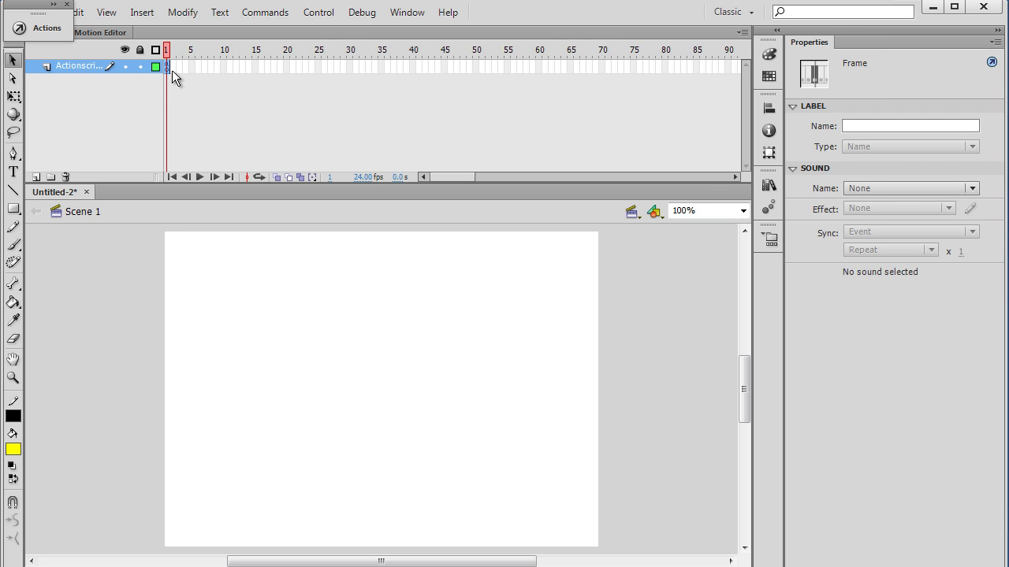
Step: Extend the Actionscript layer's frames through frame 36 with F5
{"action": "left_click", "coordinate": [387, 67]}
{"action": "key", "text": "F5"}
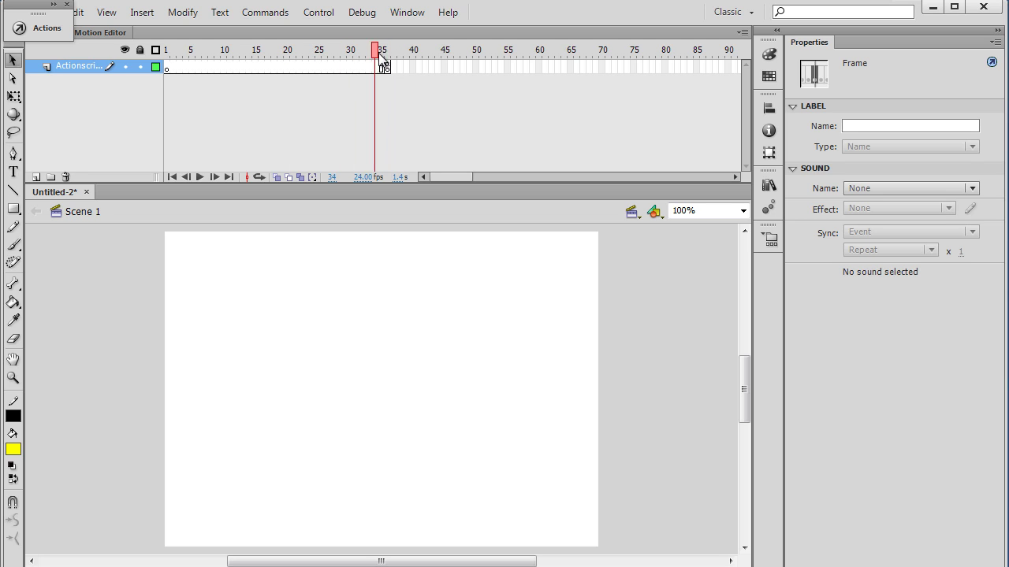
{"action": "left_click", "coordinate": [411, 140]}
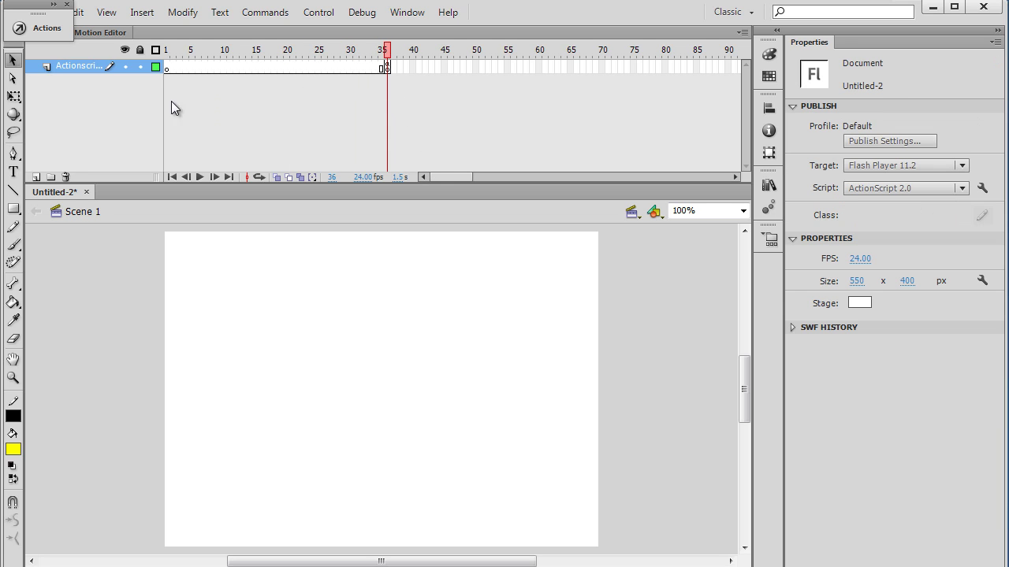
Step: Add a temporary layer, move frames onto it, then delete that extra layer
{"action": "left_click", "coordinate": [36, 177]}
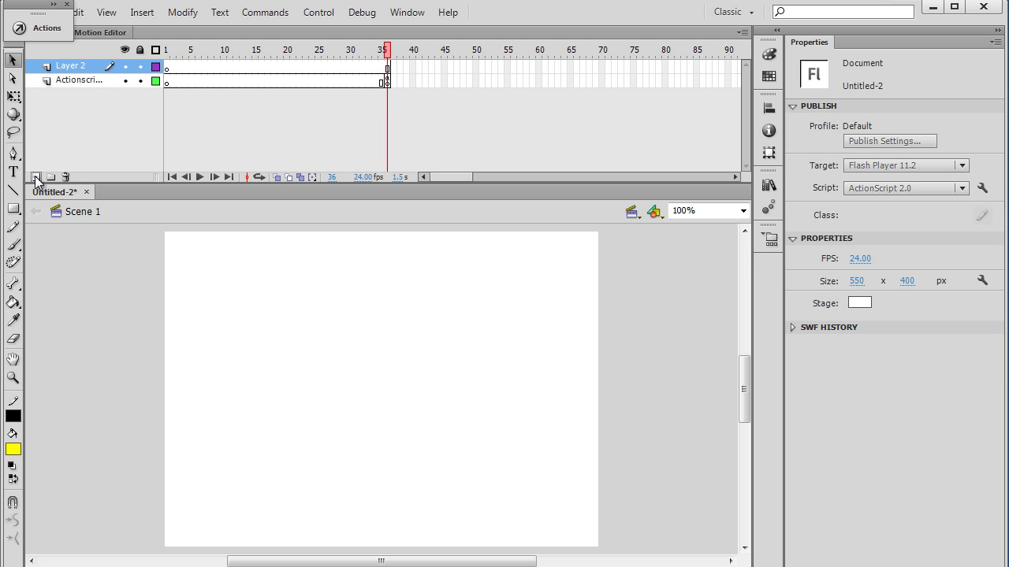
{"action": "left_click", "coordinate": [388, 82]}
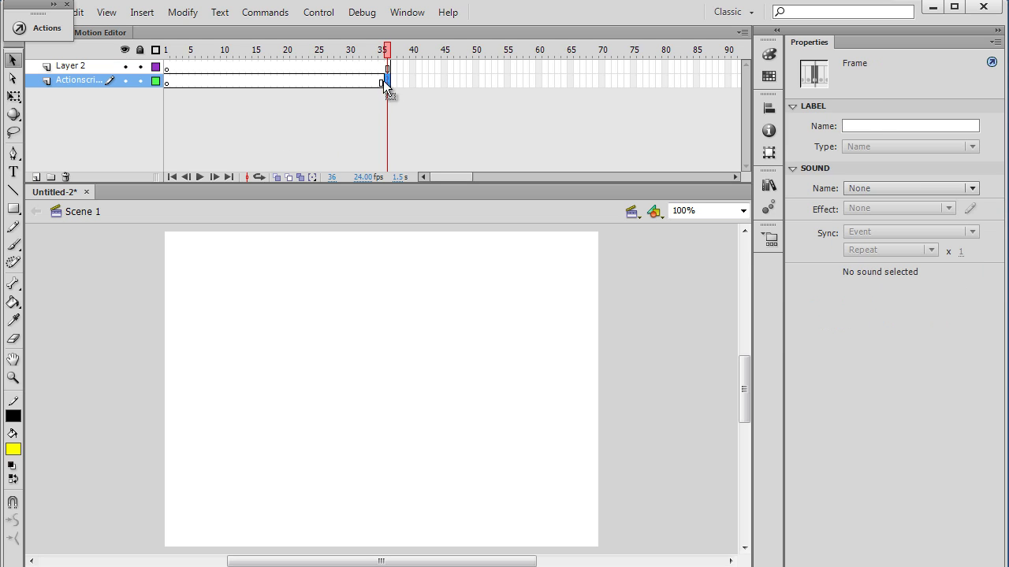
{"action": "left_click_drag", "start_coordinate": [383, 81], "coordinate": [320, 74]}
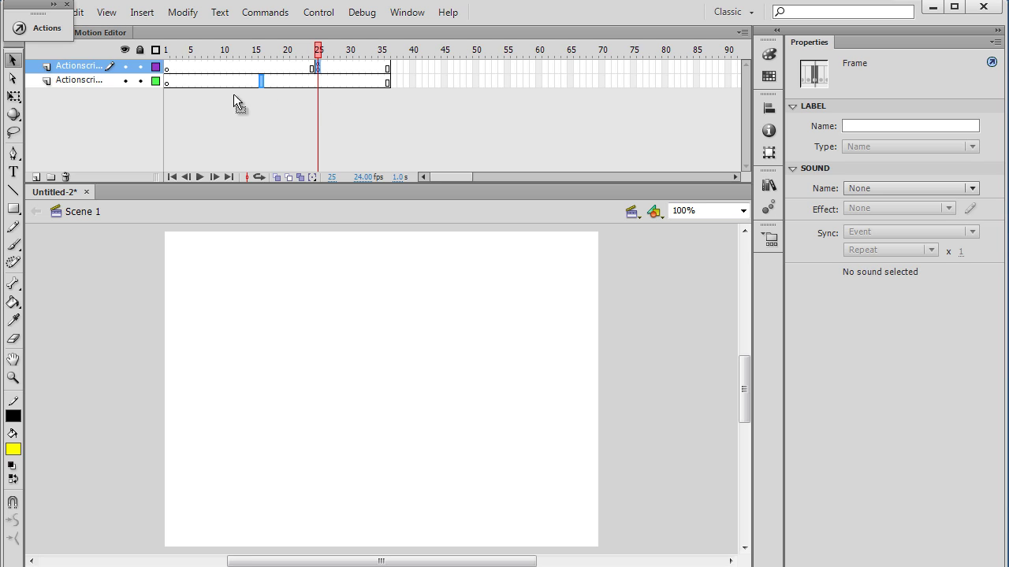
{"action": "left_click", "coordinate": [167, 98]}
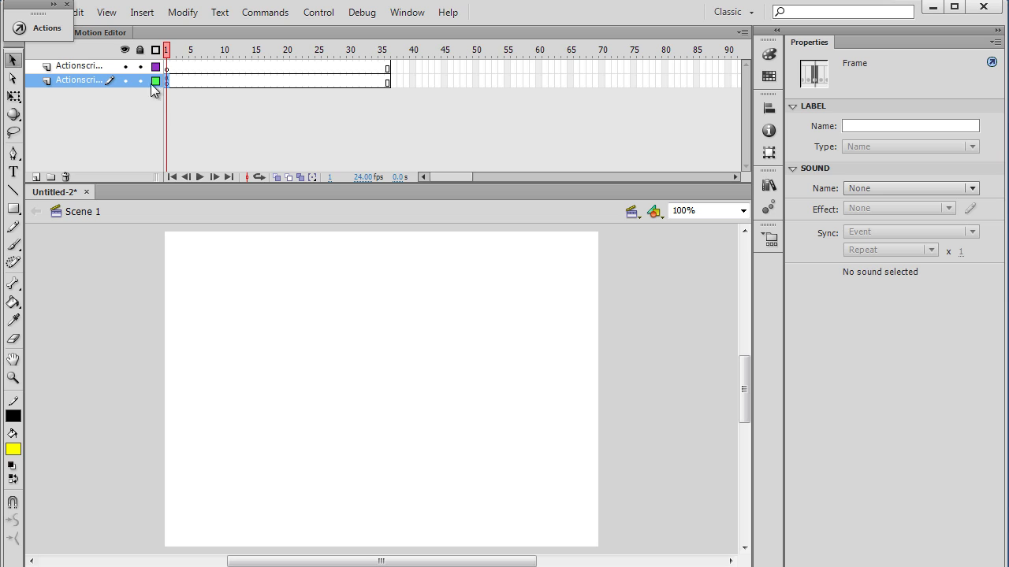
{"action": "left_click", "coordinate": [83, 66]}
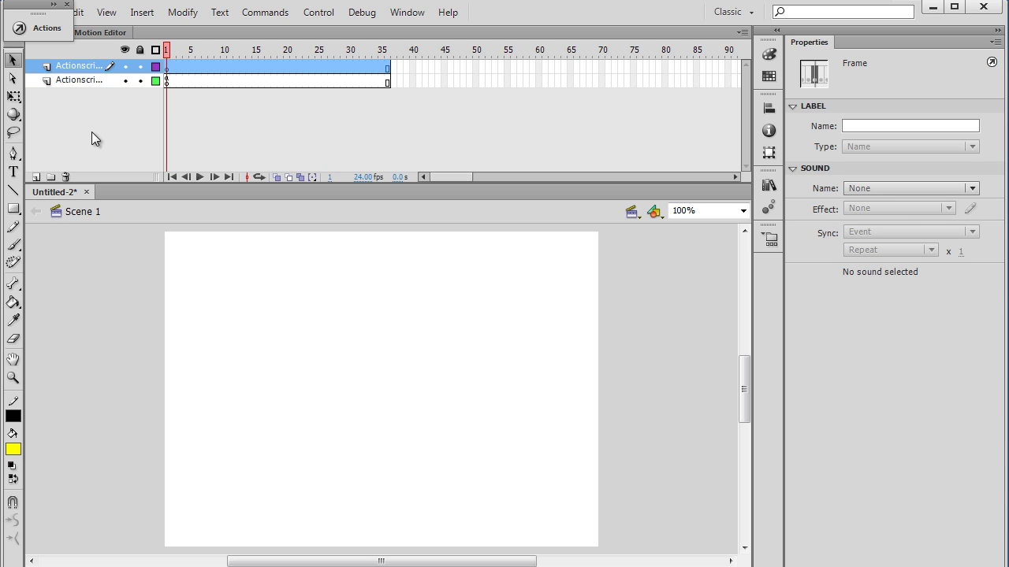
{"action": "left_click", "coordinate": [65, 178]}
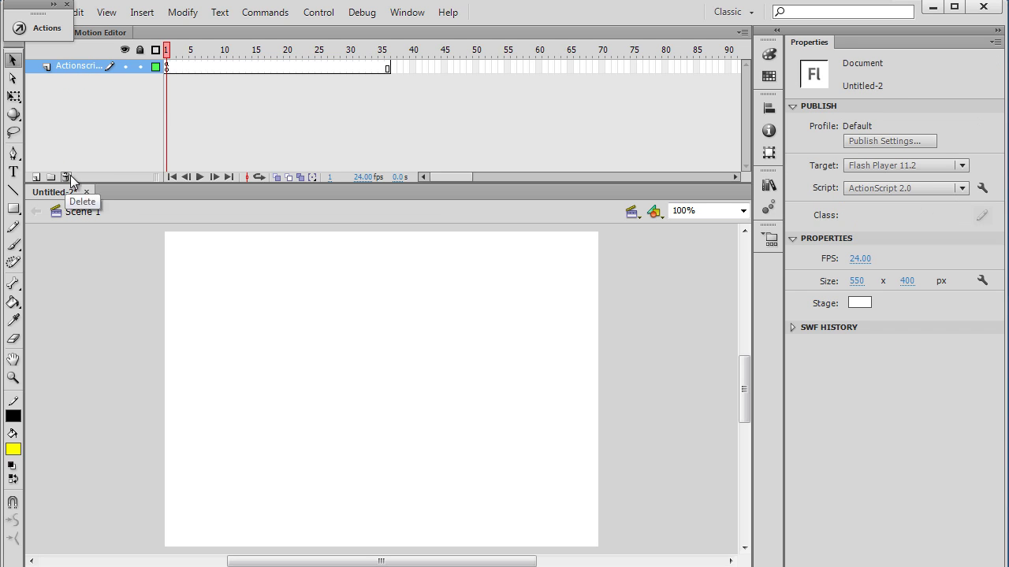
Step: Play the timeline from frame 1 through frame 36 via Control > Play
{"action": "left_click", "coordinate": [167, 67]}
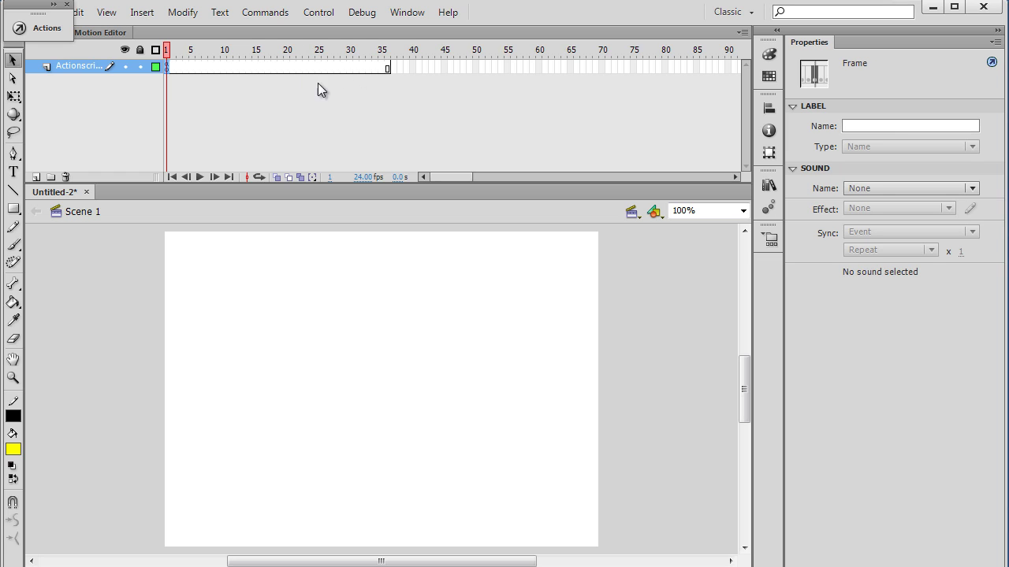
{"action": "left_click", "coordinate": [318, 13]}
{"action": "left_click", "coordinate": [335, 31]}
Step: Remove the extended frames so only frame 1 remains, then reopen its Actions script
{"action": "left_click_drag", "start_coordinate": [388, 51], "coordinate": [167, 51]}
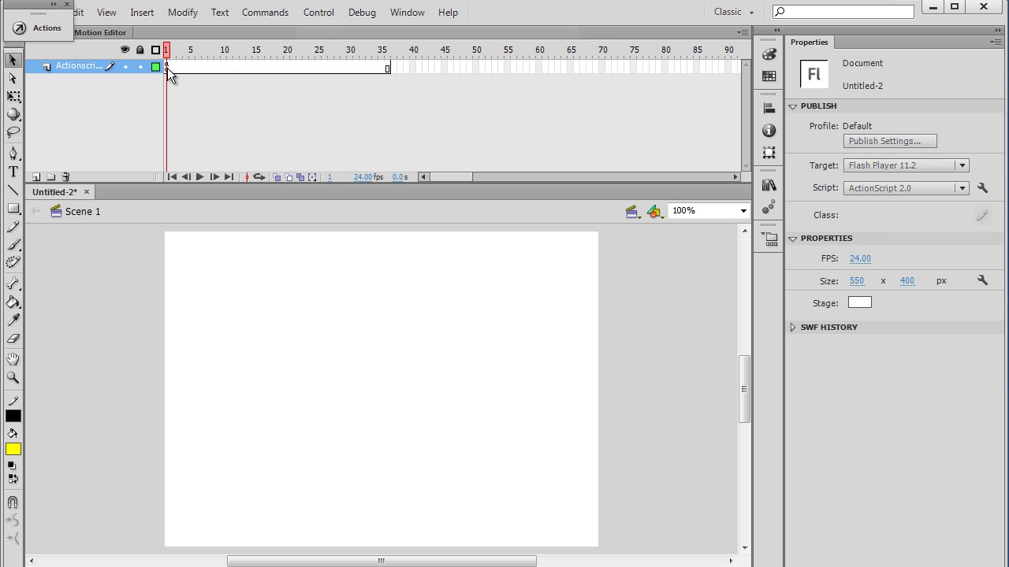
{"action": "left_click", "coordinate": [167, 68]}
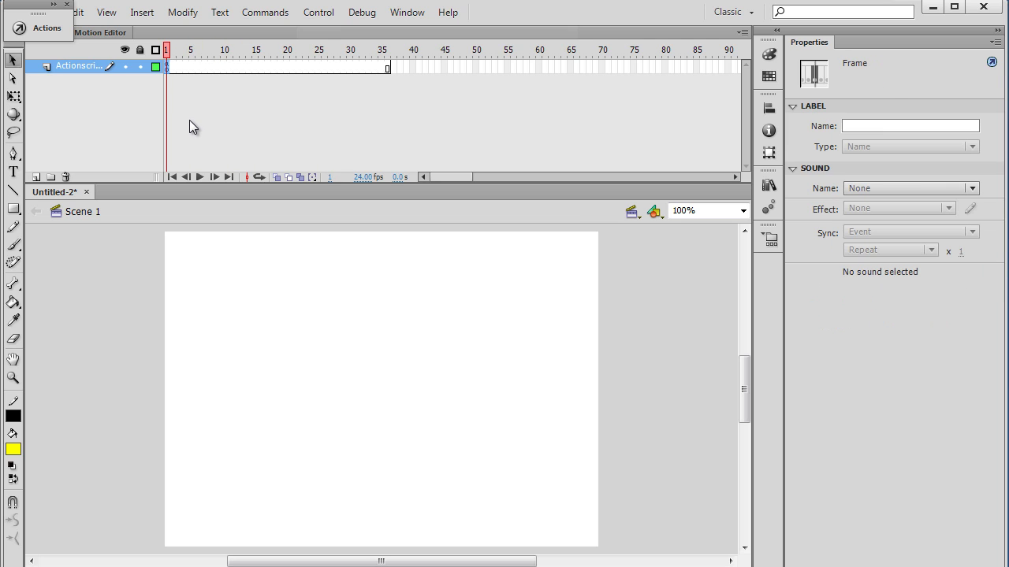
{"action": "left_click", "coordinate": [425, 67]}
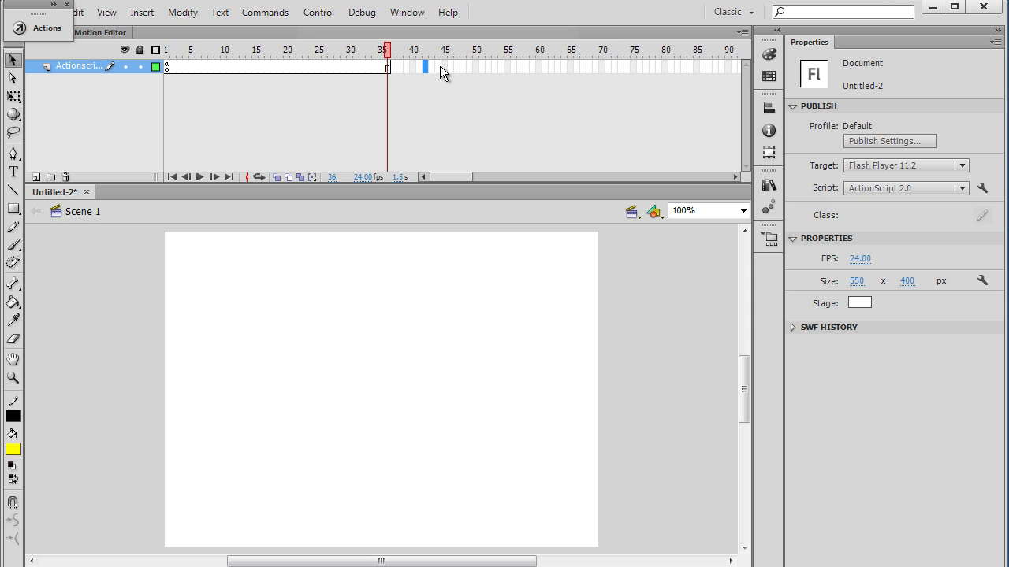
{"action": "left_click_drag", "start_coordinate": [398, 67], "coordinate": [173, 67]}
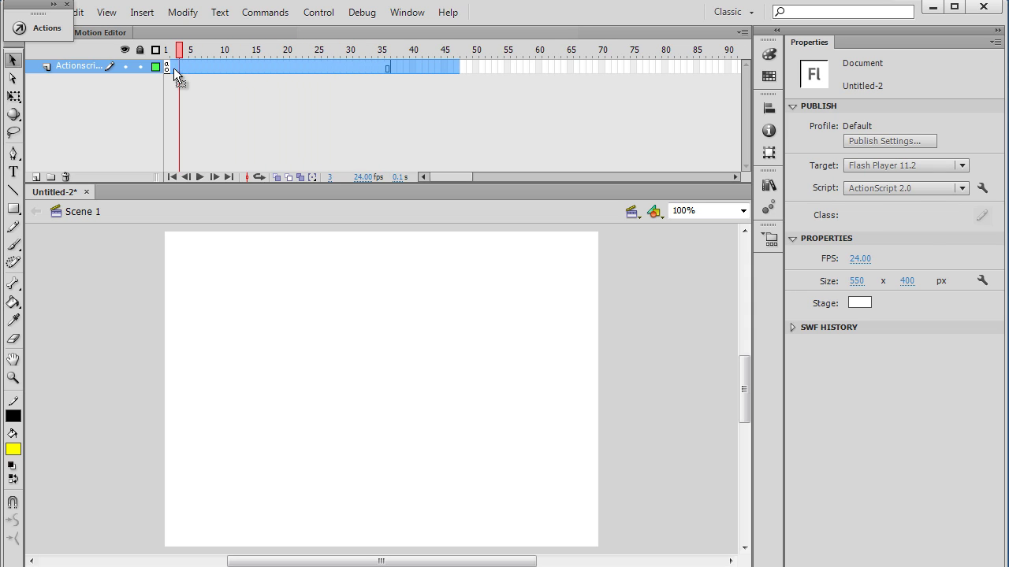
{"action": "right_click", "coordinate": [256, 68]}
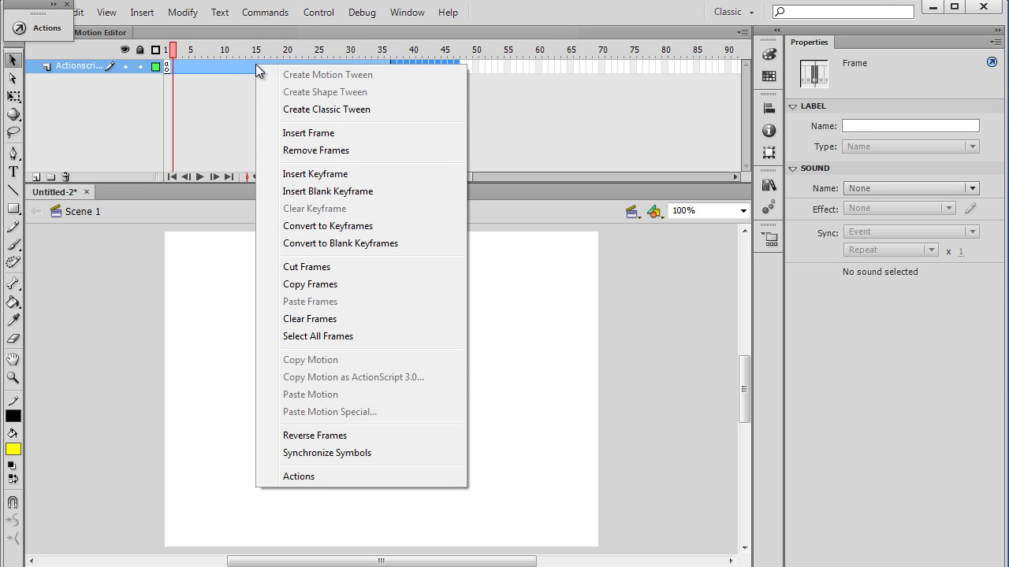
{"action": "left_click", "coordinate": [363, 149]}
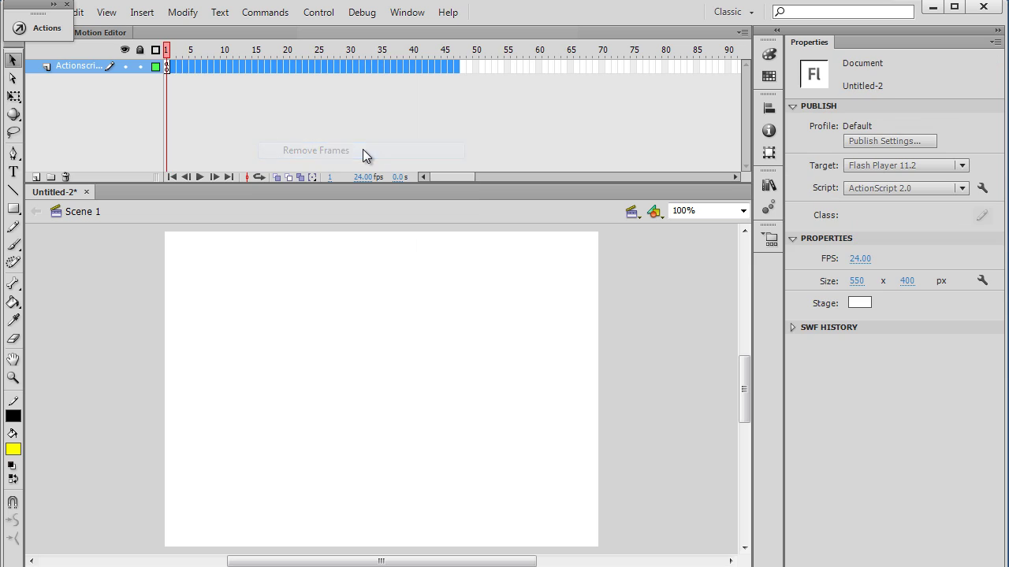
{"action": "left_click", "coordinate": [167, 66]}
{"action": "left_click", "coordinate": [40, 27]}
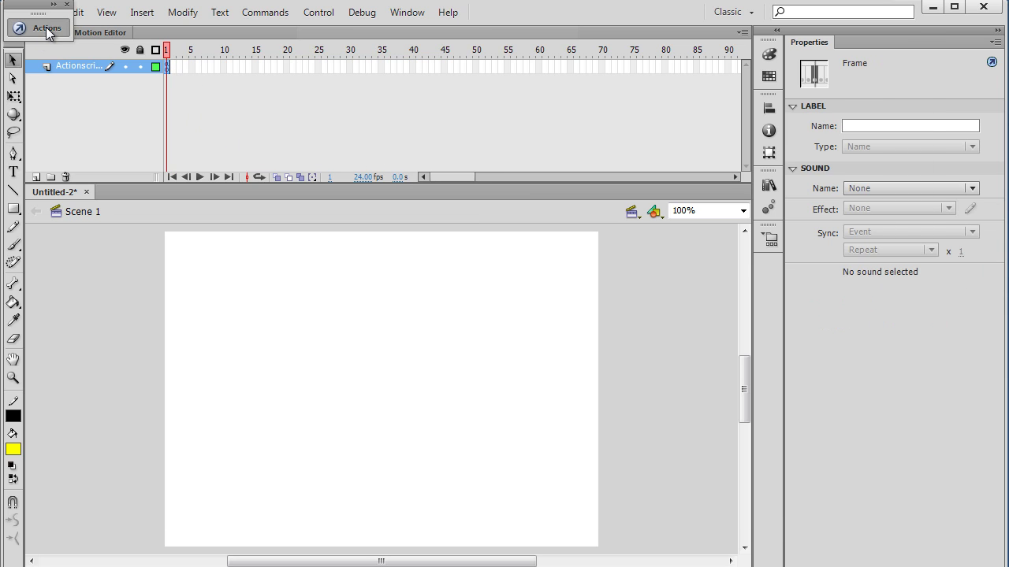